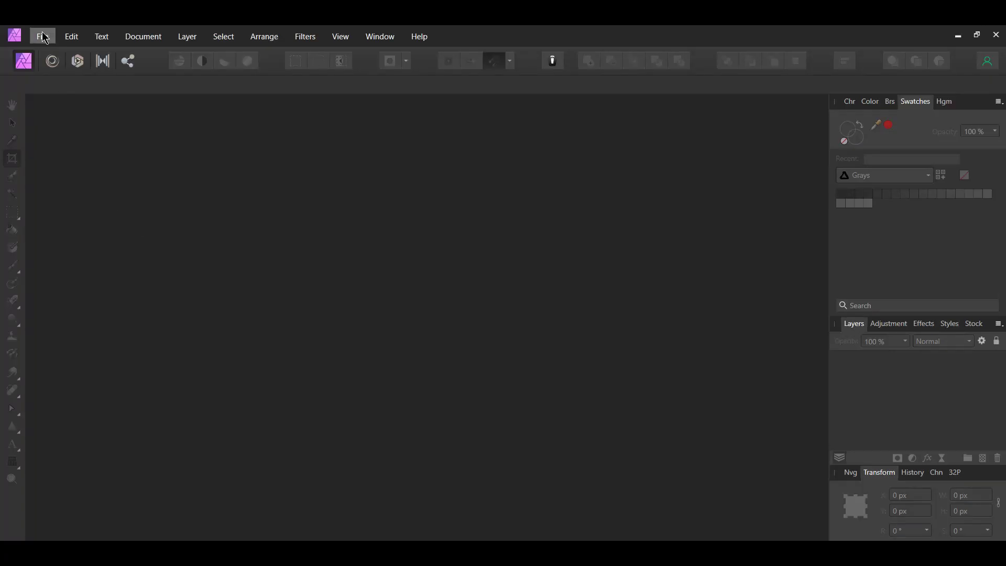
- Open the mountain village pexels photo
click(44, 38)
click(50, 176)
click(317, 173)
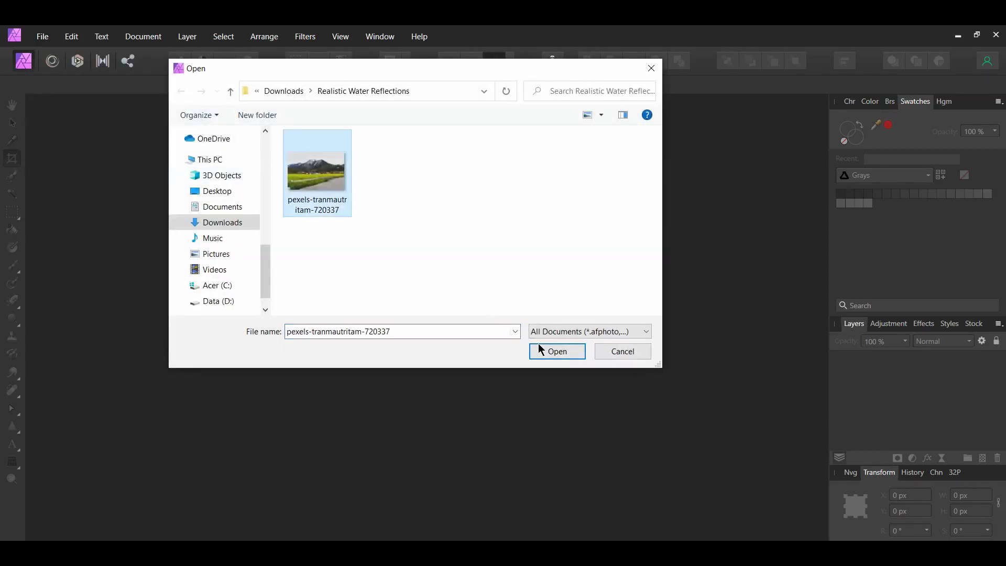
click(542, 351)
- Duplicate the photo layer, hide the bottom copy and rename it Original, then select the top layer
key(v)
key(ctrl+j)
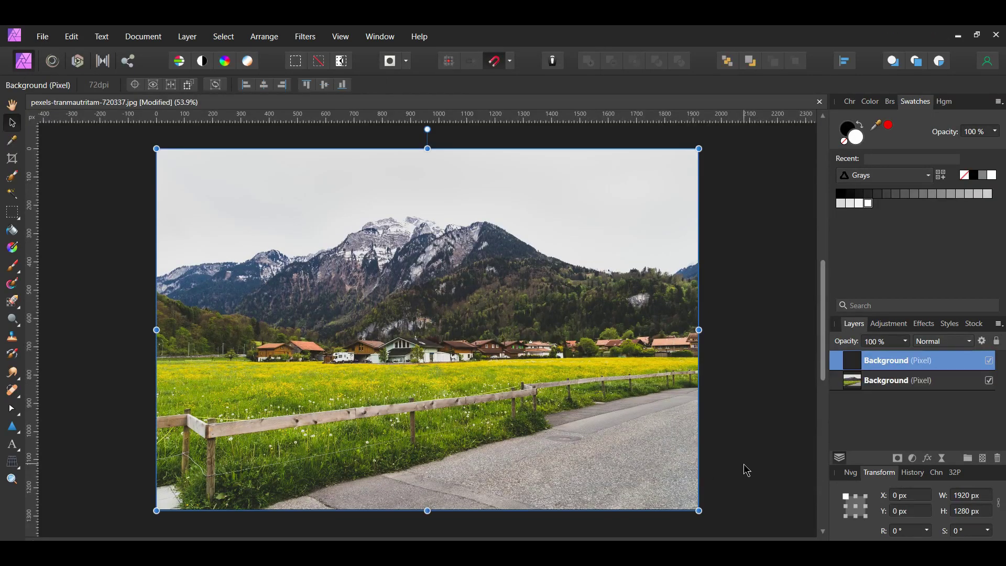
click(897, 385)
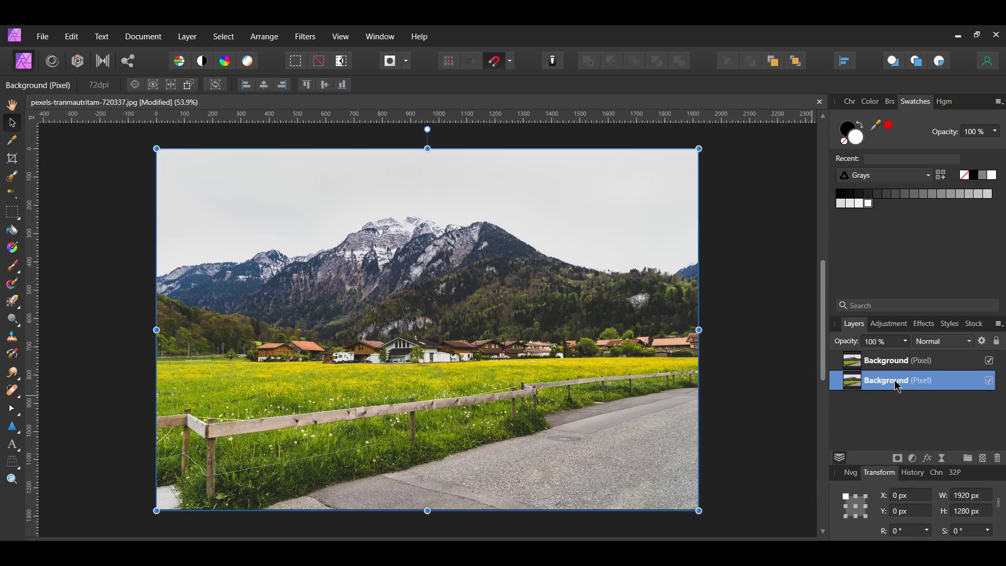
click(990, 380)
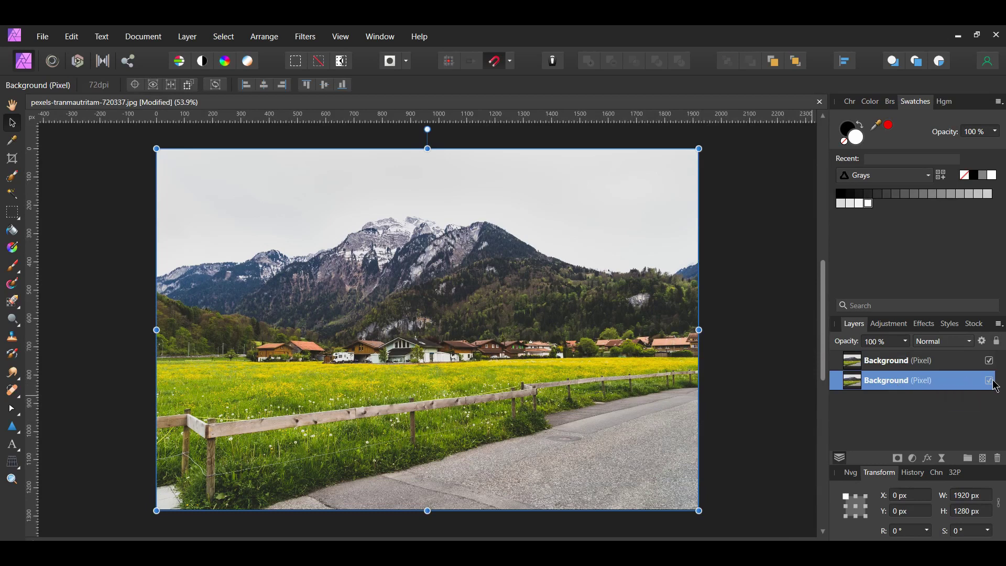
double_click(913, 383)
text(Original)
key(Return)
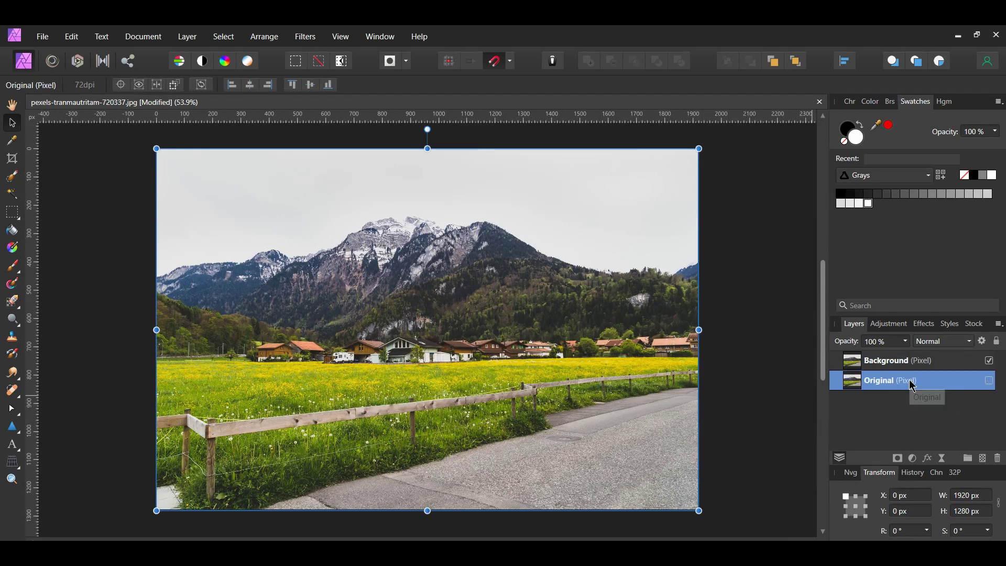
click(883, 365)
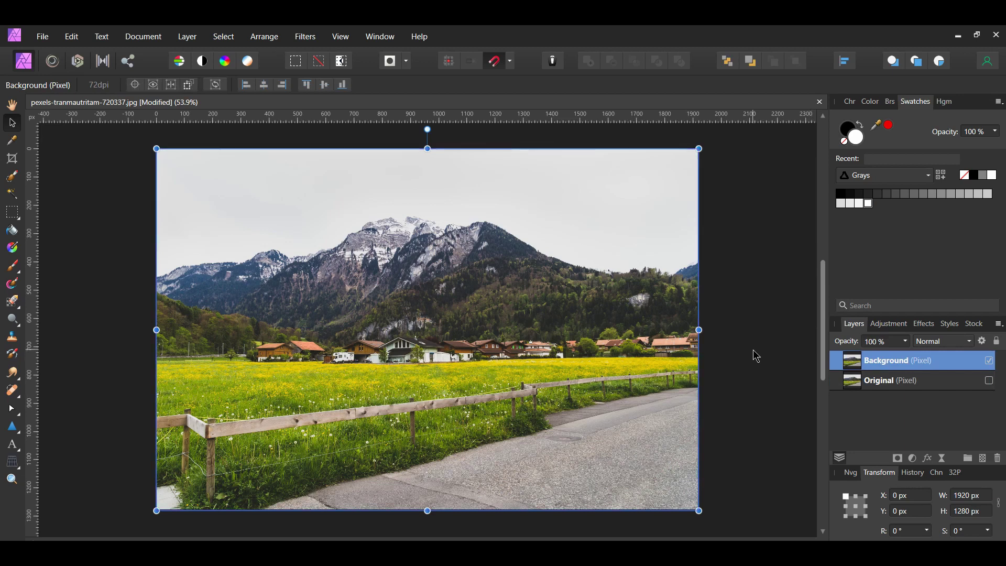
- Crop the image to 1920 × 768 px above the road, then Rasterize & Trim the Background layer
key(c)
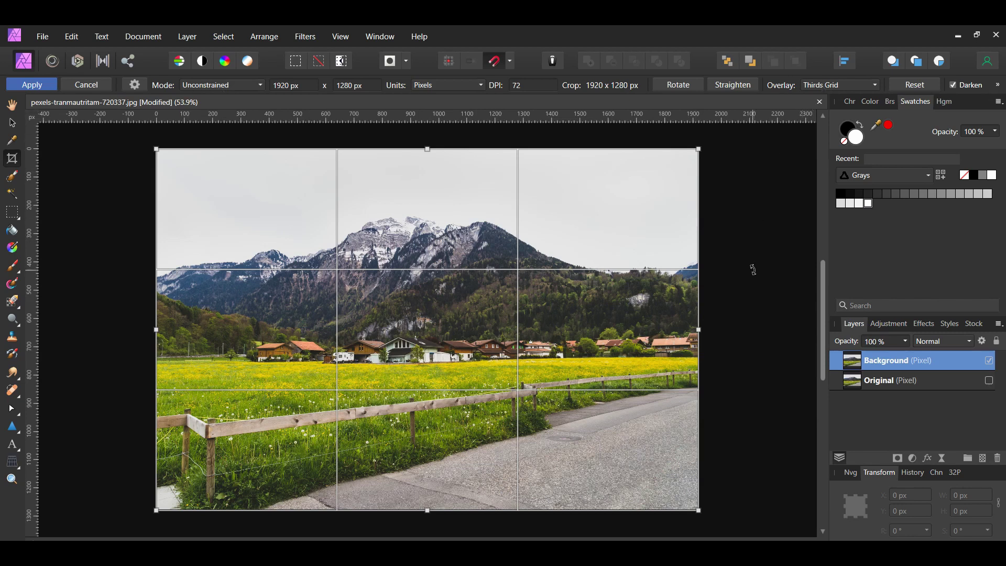
drag(427, 510, 430, 364)
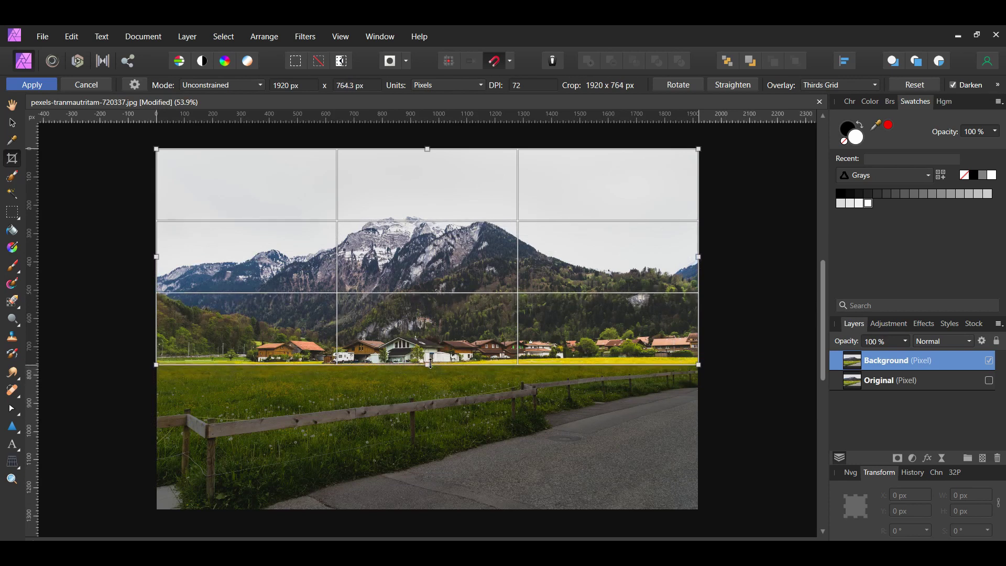
click(37, 87)
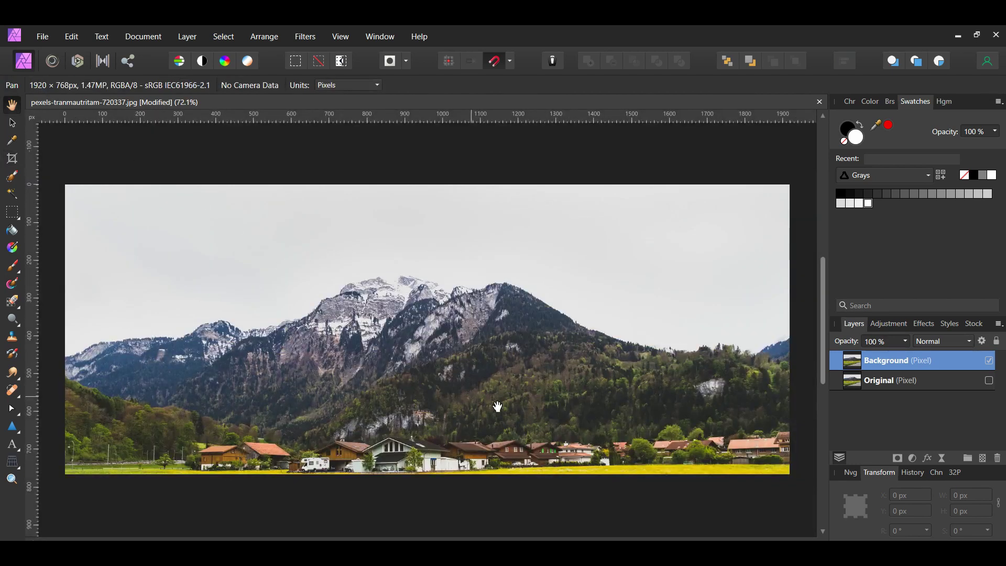
right_click(875, 371)
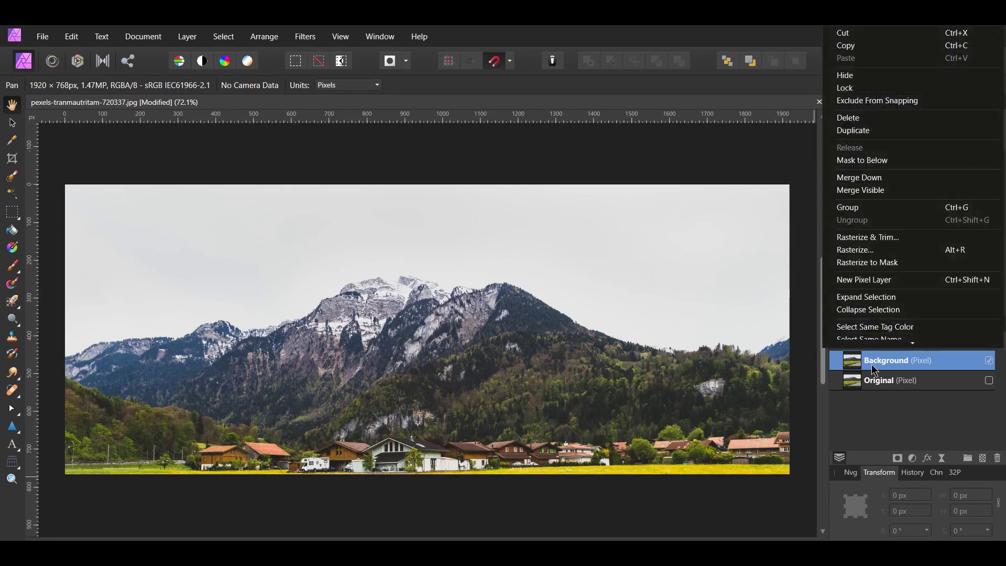
click(861, 243)
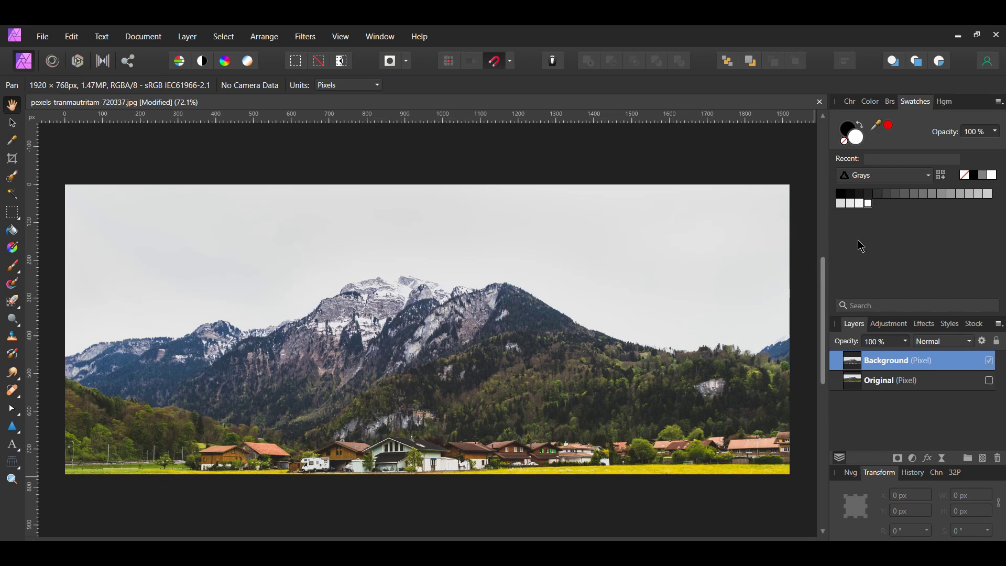
key(v)
key(ctrl+minus)
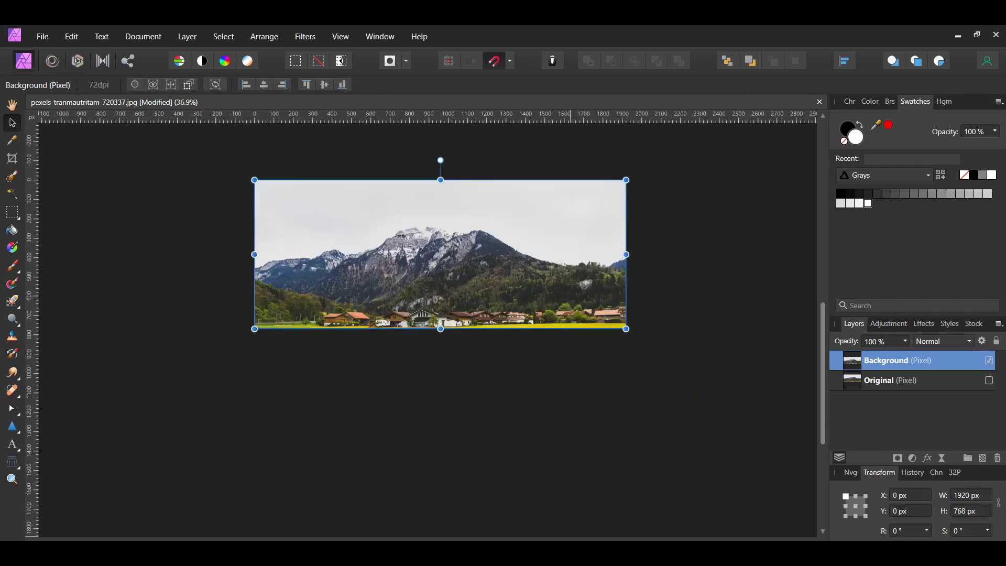
- Resize the canvas to 1536 px high, with proportions unlinked, keeping the photo at the top
click(148, 38)
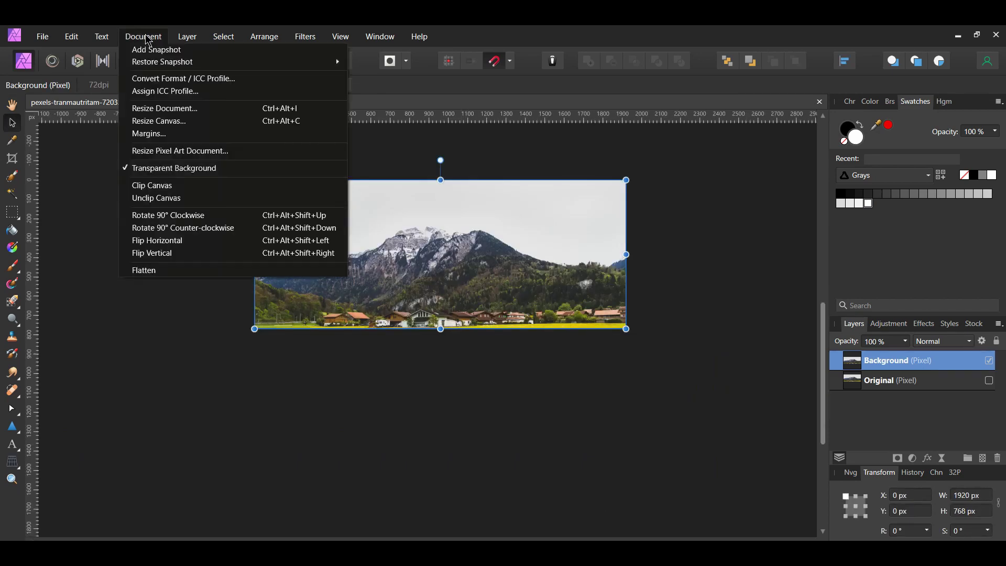
click(177, 121)
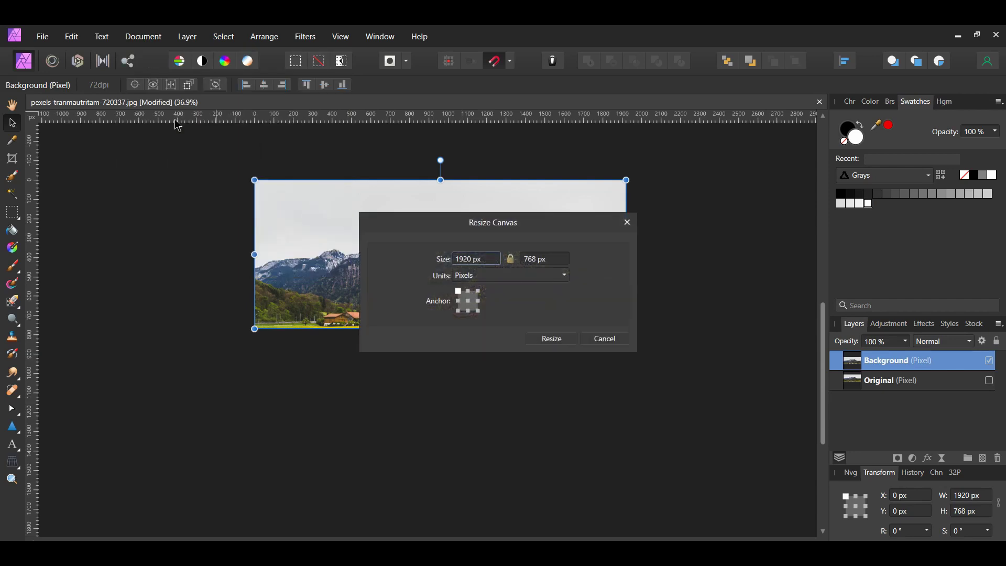
click(511, 259)
click(544, 258)
text(1536)
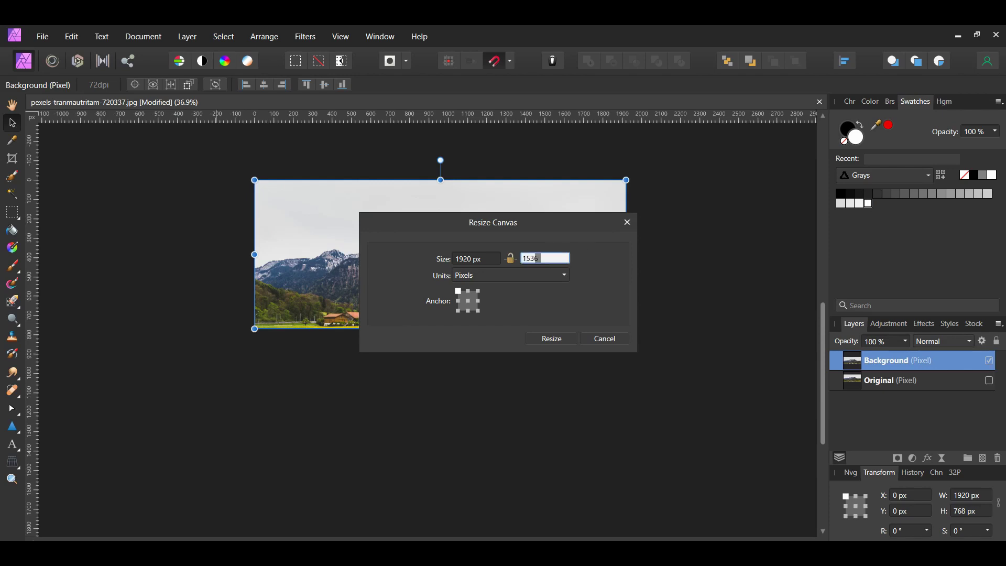
key(Return)
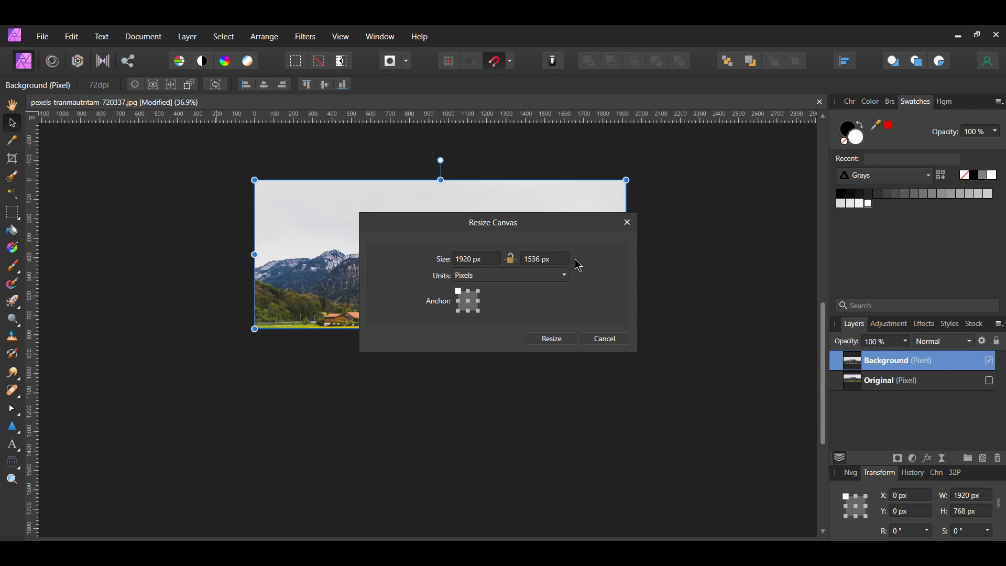
click(561, 339)
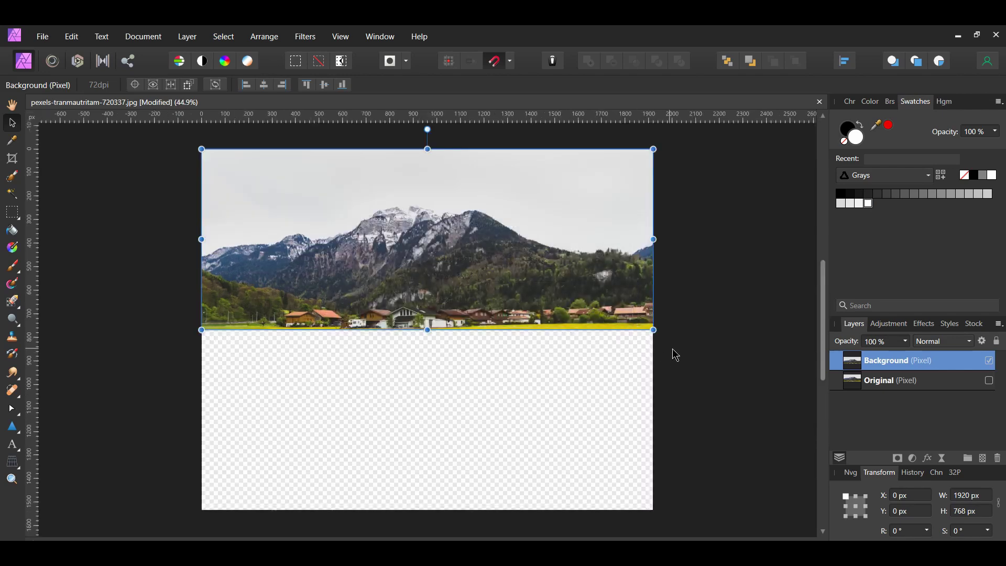
- Duplicate the cropped photo layer and name the copy Reflection
key(ctrl+j)
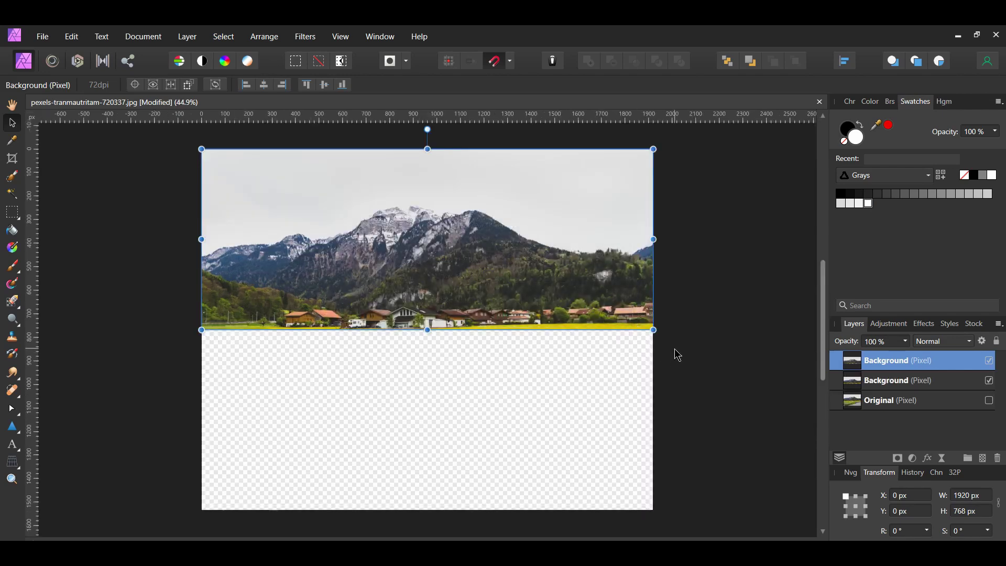
double_click(883, 360)
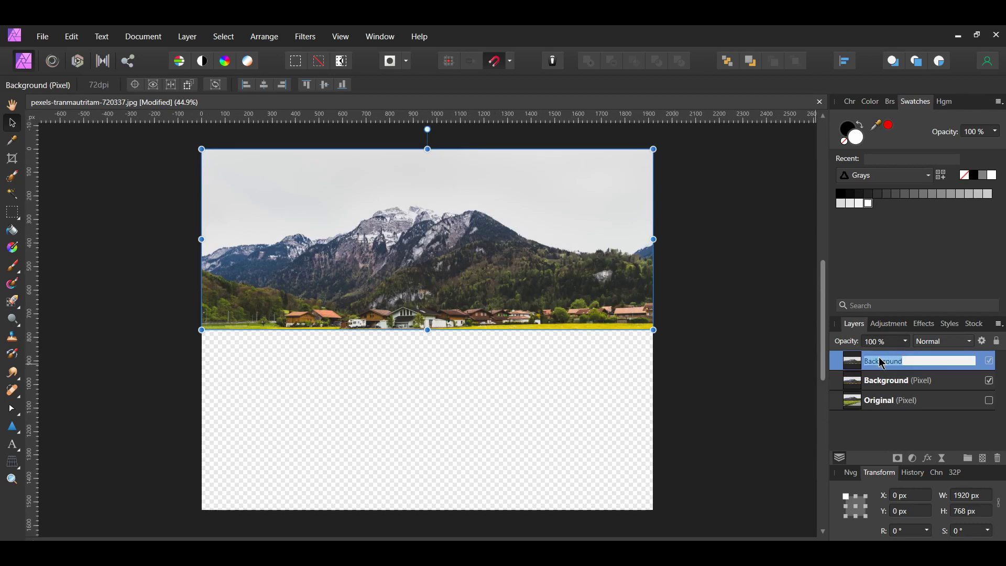
text(Reflection)
key(Return)
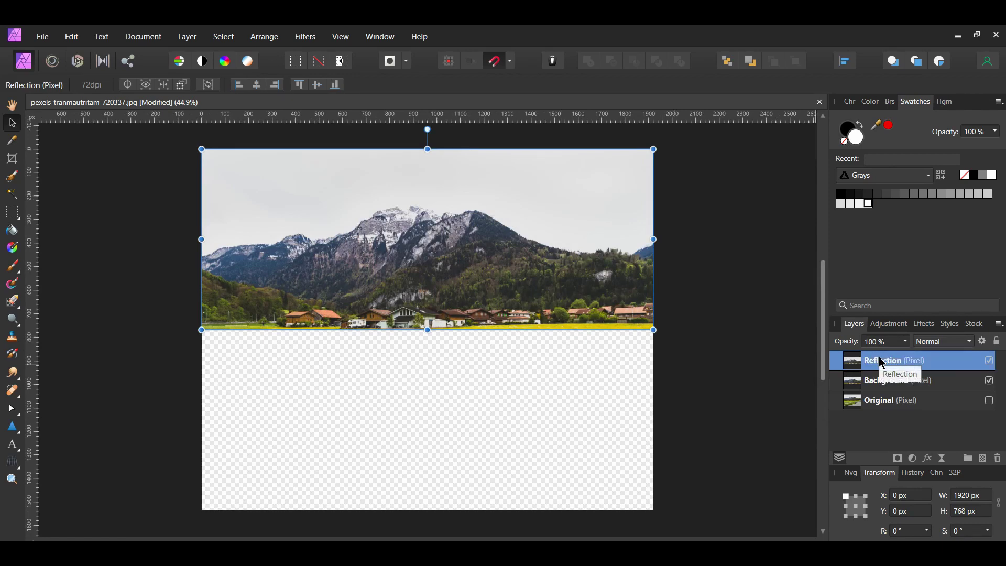
- Flip the Reflection layer vertically and move it into the empty lower half
right_click(596, 295)
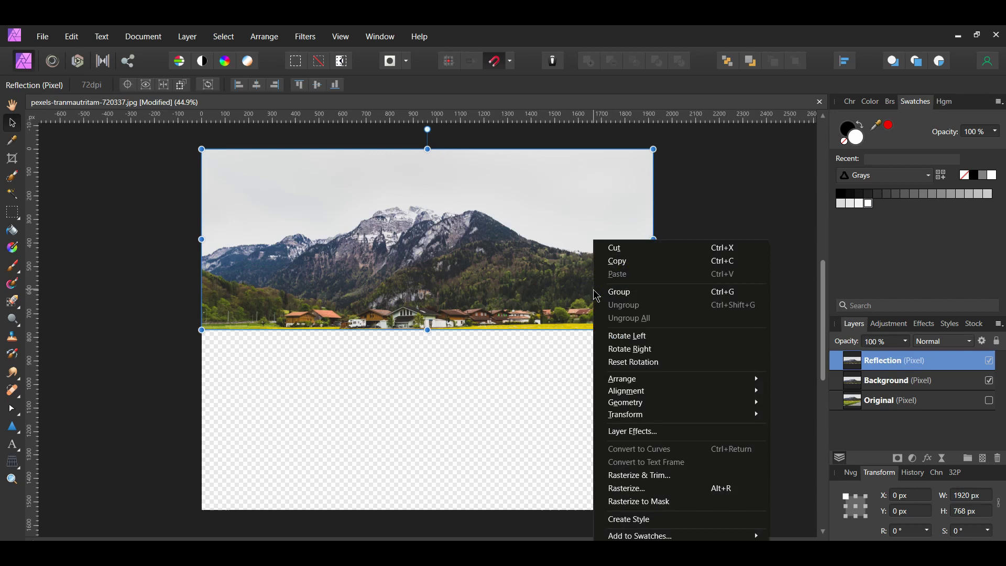
mouse_move(658, 415)
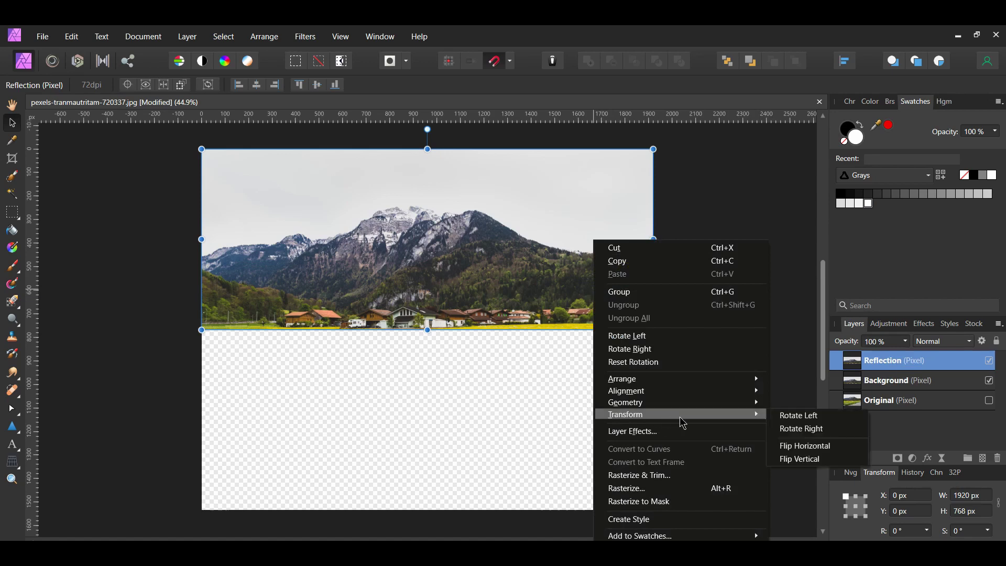
click(799, 459)
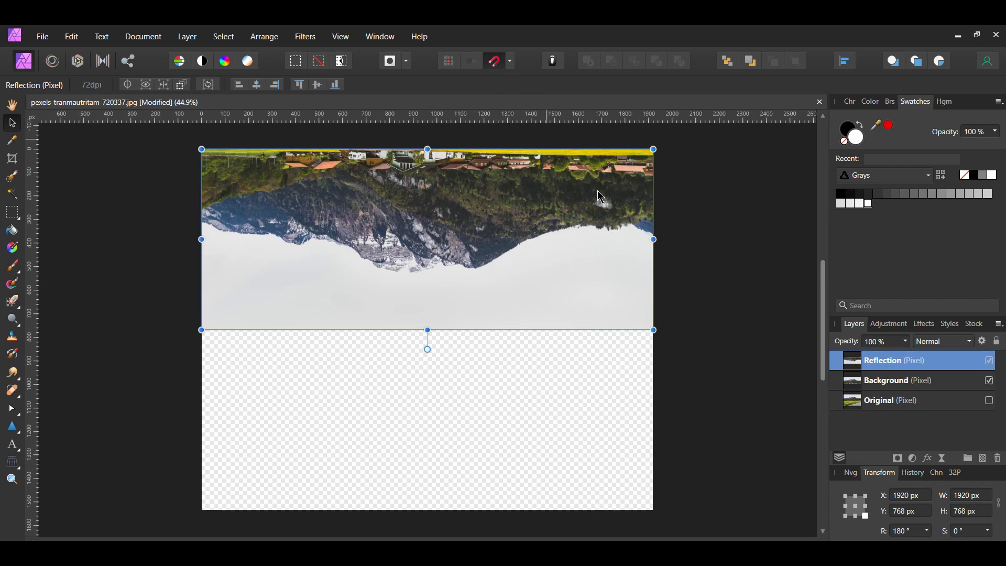
drag(487, 192, 492, 365)
- Rename the Background layer to Top and place it above Reflection
double_click(866, 381)
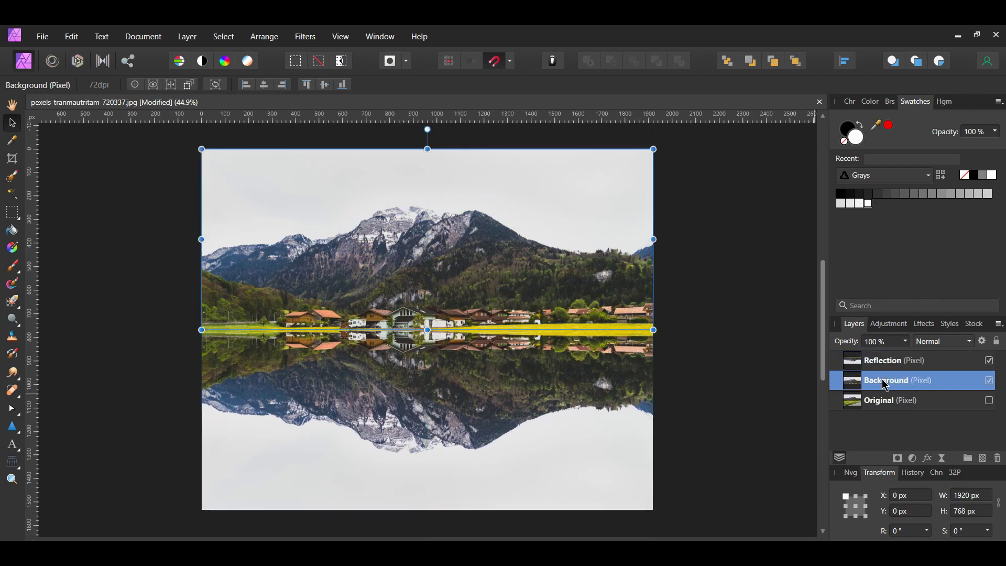
text(Top)
key(Return)
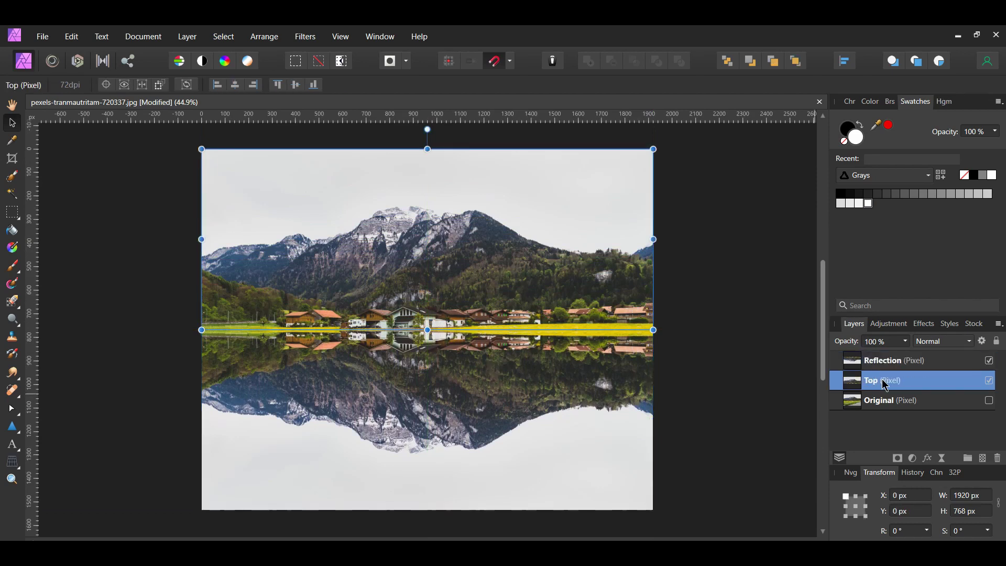
drag(847, 363, 843, 369)
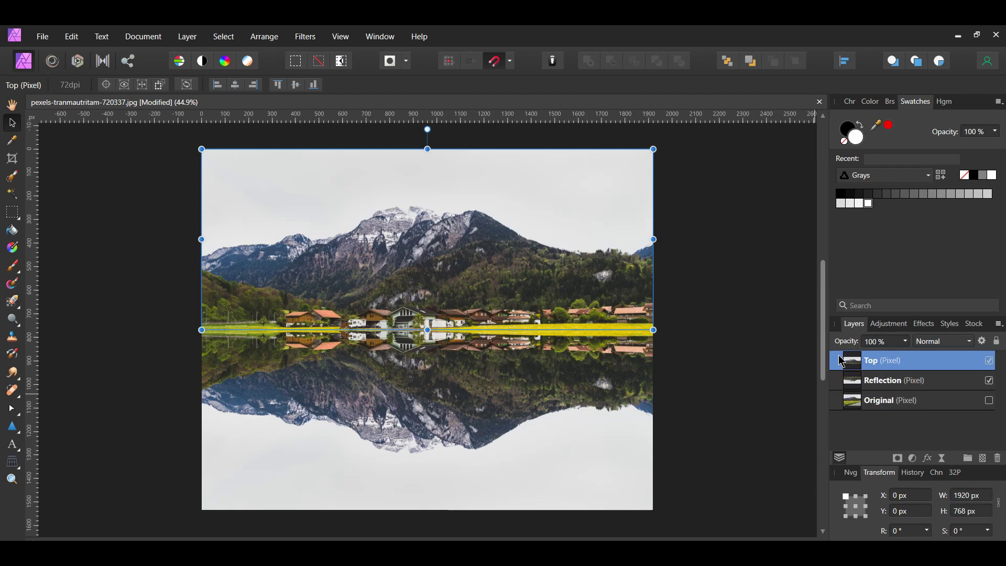
- Duplicate the Reflection layer and name the copy Motion Blur
click(890, 391)
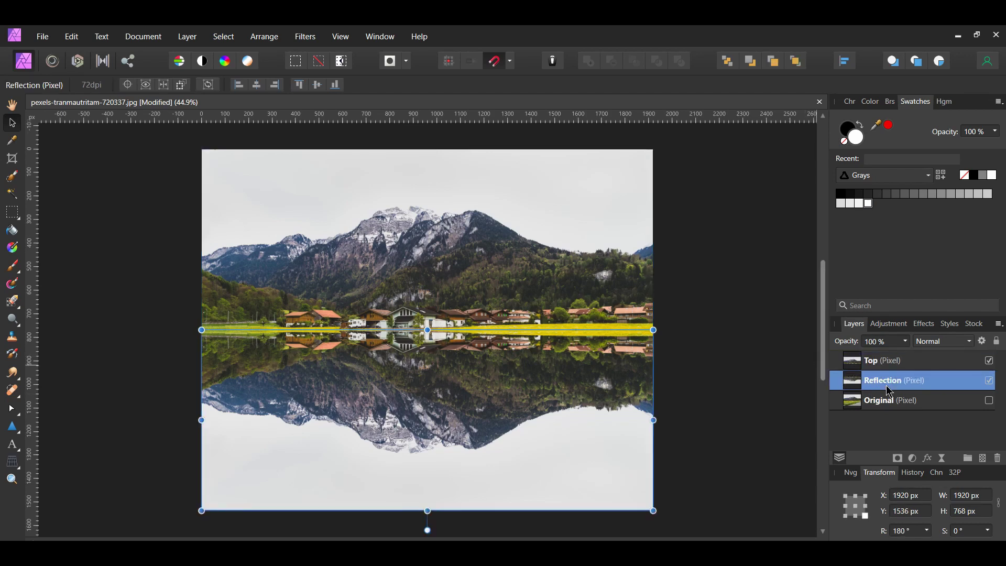
key(ctrl+j)
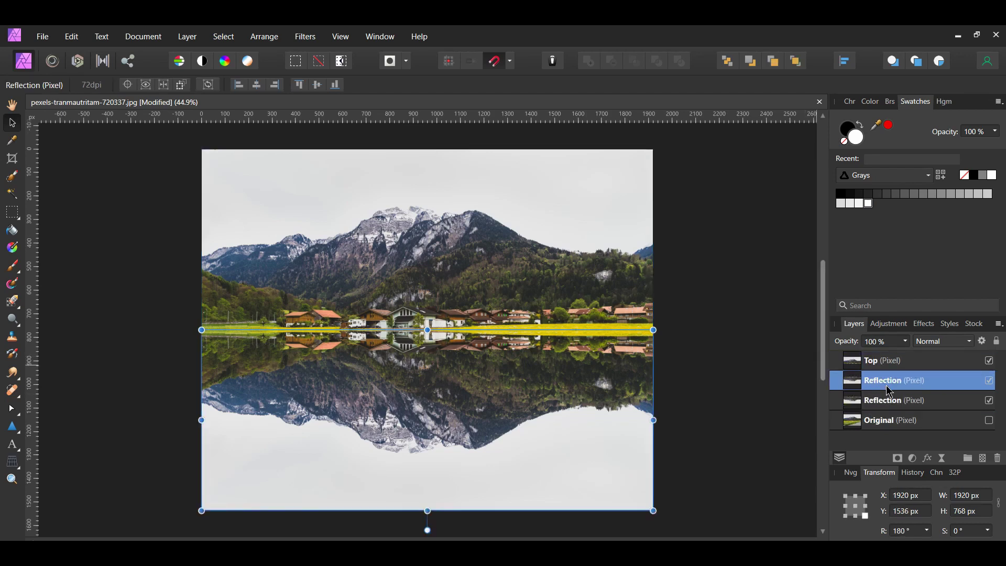
double_click(881, 384)
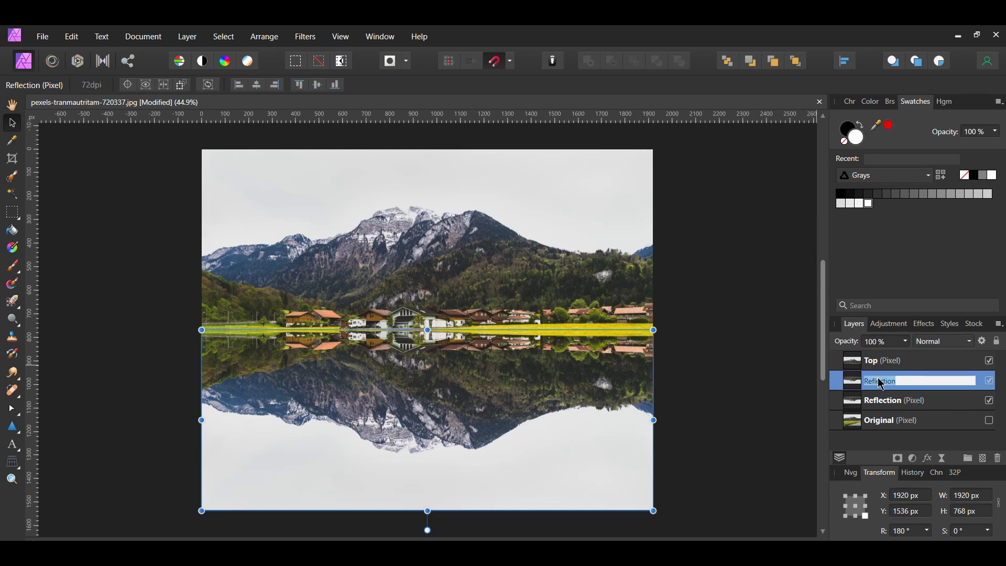
text(Motion Blur)
key(Return)
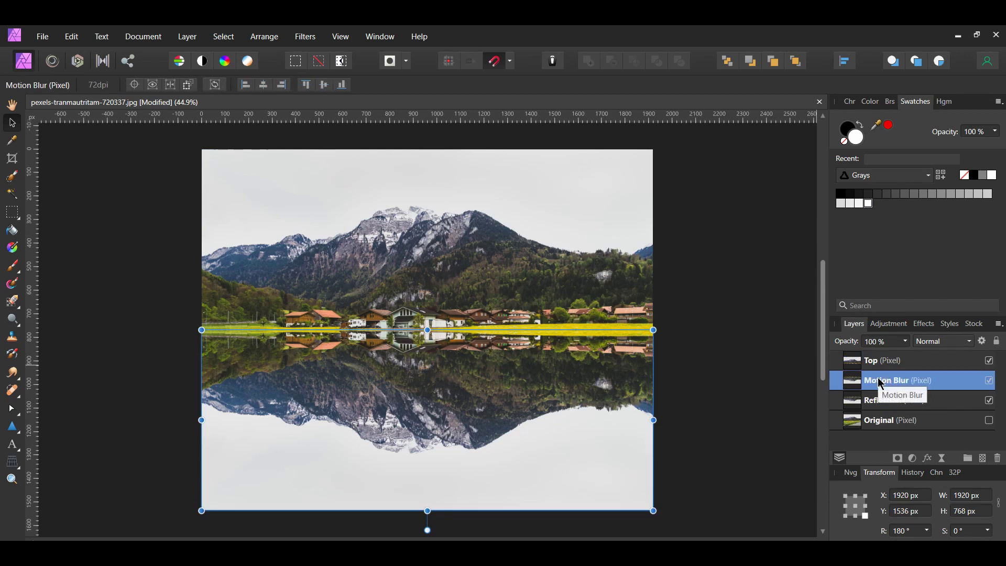
- Apply a Motion Blur filter with 40 px radius and 90° rotation to the Motion Blur layer
click(308, 37)
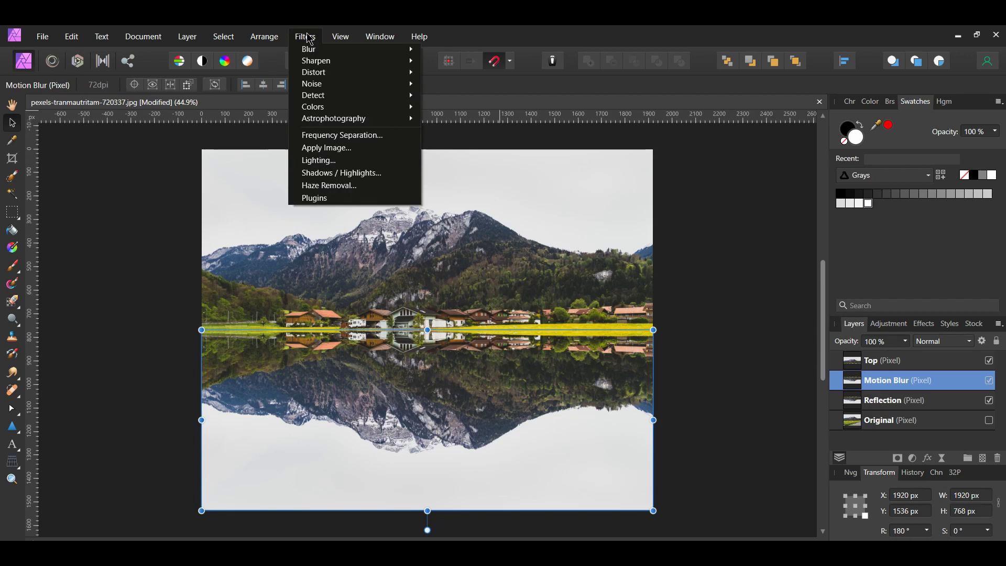
mouse_move(315, 49)
click(479, 104)
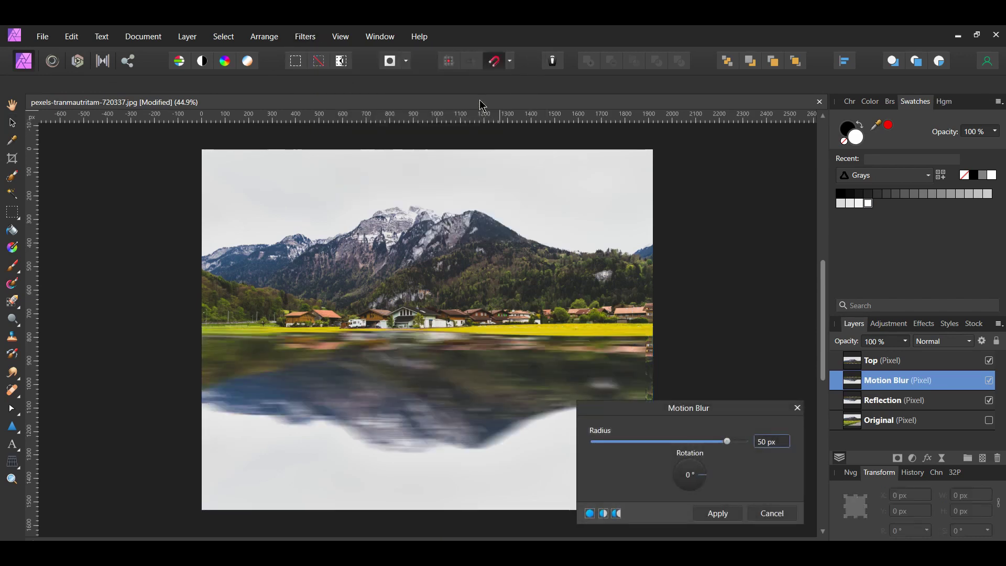
click(773, 442)
text(40)
key(Return)
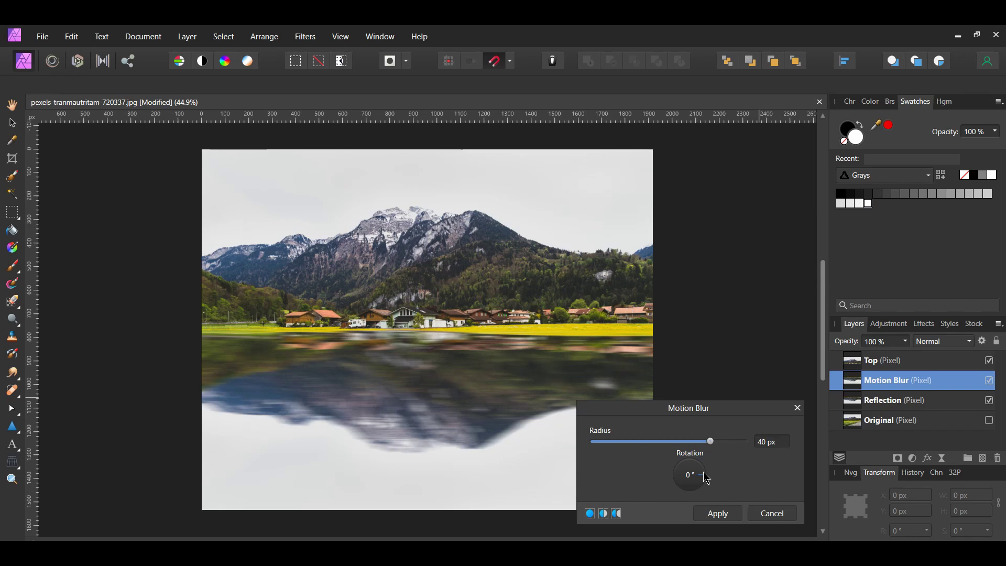
double_click(691, 475)
text(90)
key(Return)
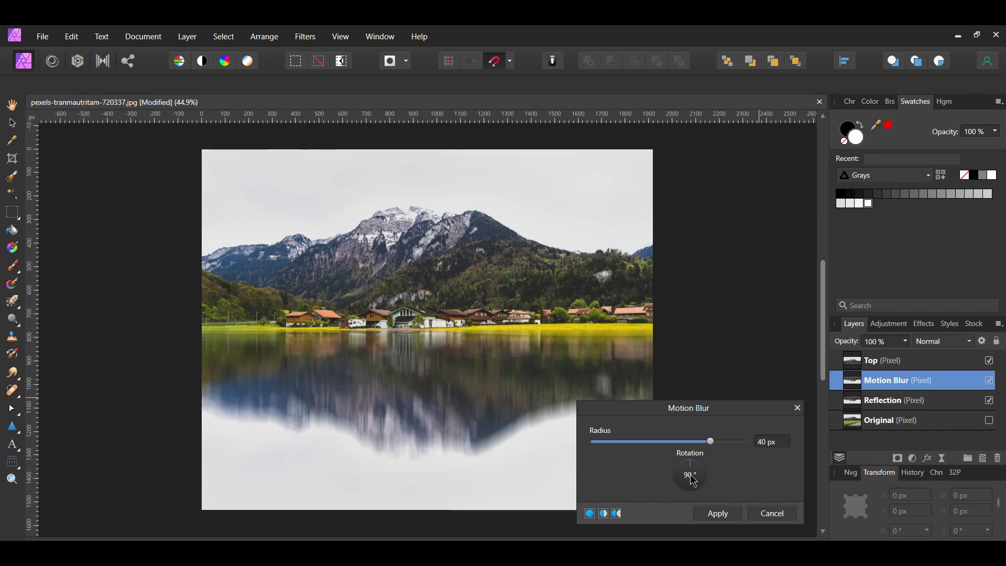
click(717, 514)
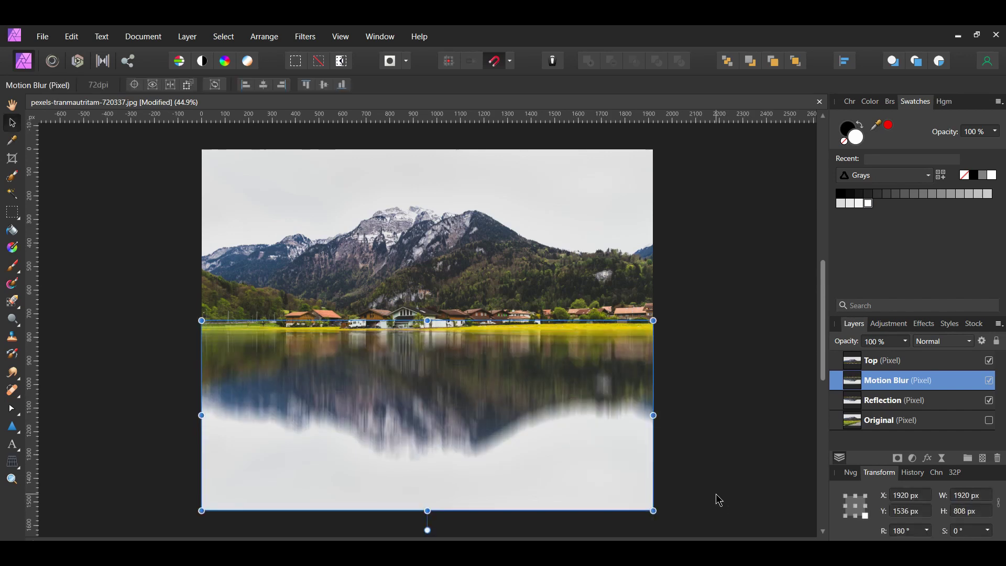
- Select the Motion Blur and Reflection layers together and merge them with Ctrl+Shift+E
shift+click(888, 402)
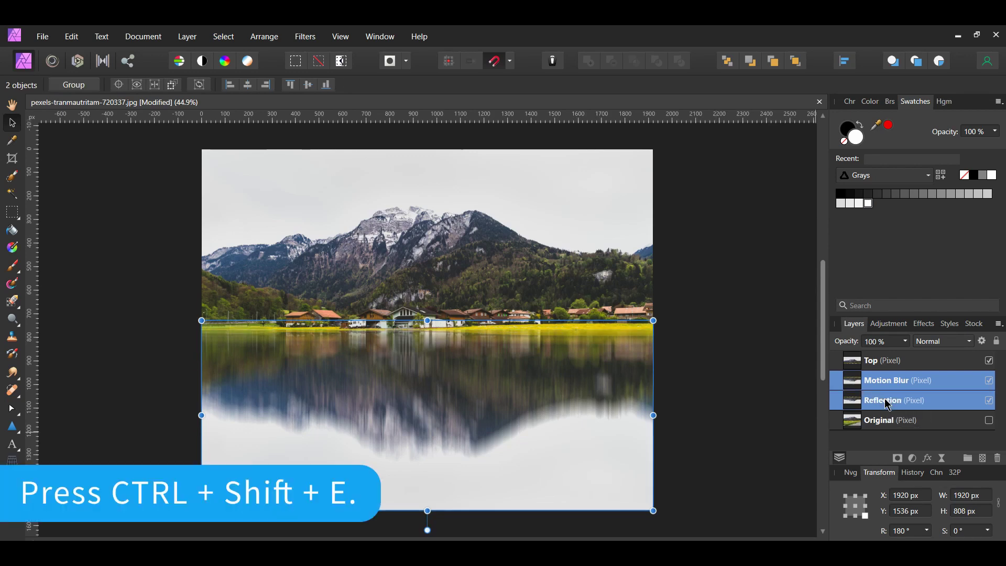
key(ctrl+shift+e)
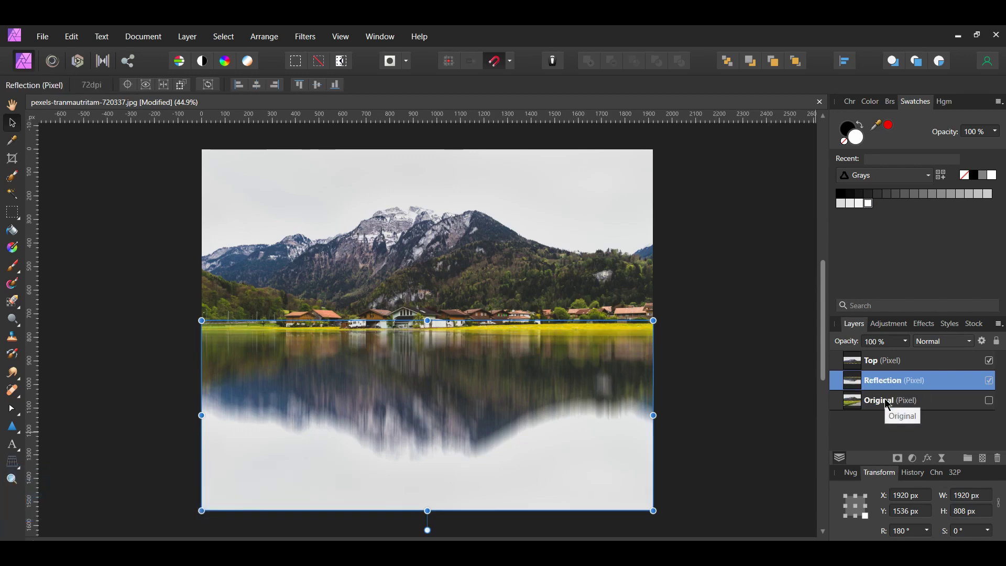
click(188, 36)
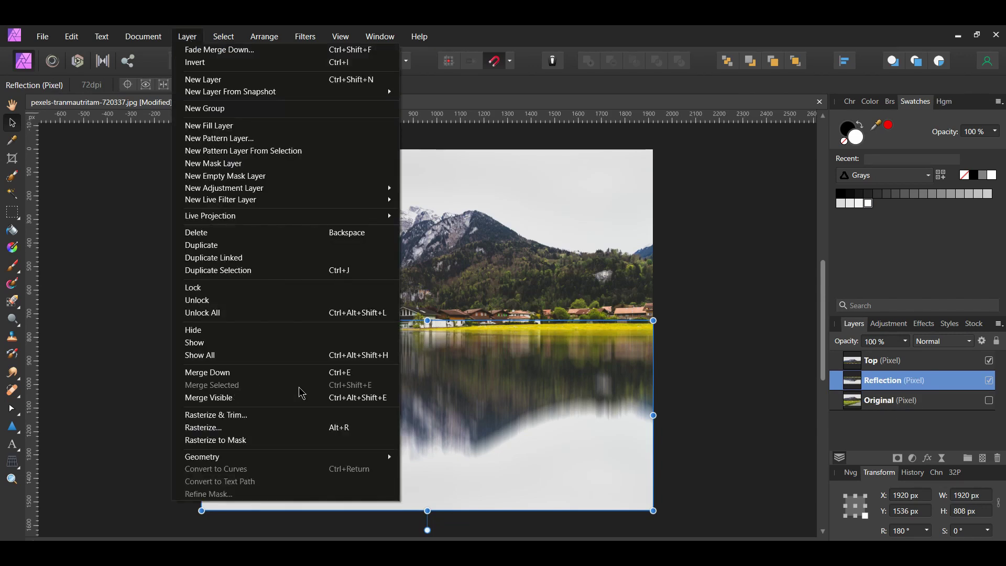
click(714, 468)
- Select the Reflection layer and choose the Blur Brush with the soft 128 Round Light Brush preset
click(576, 450)
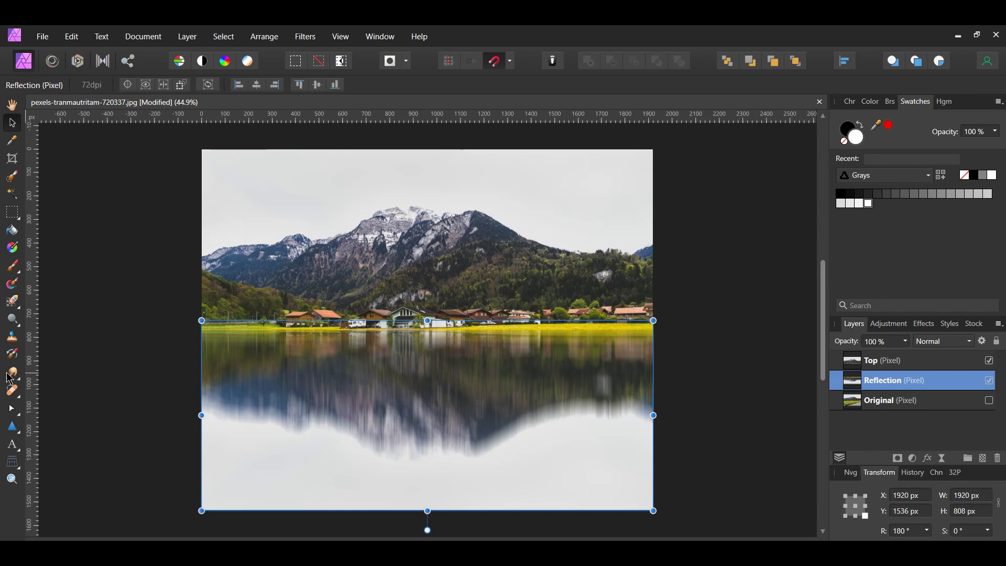
click(13, 378)
click(76, 373)
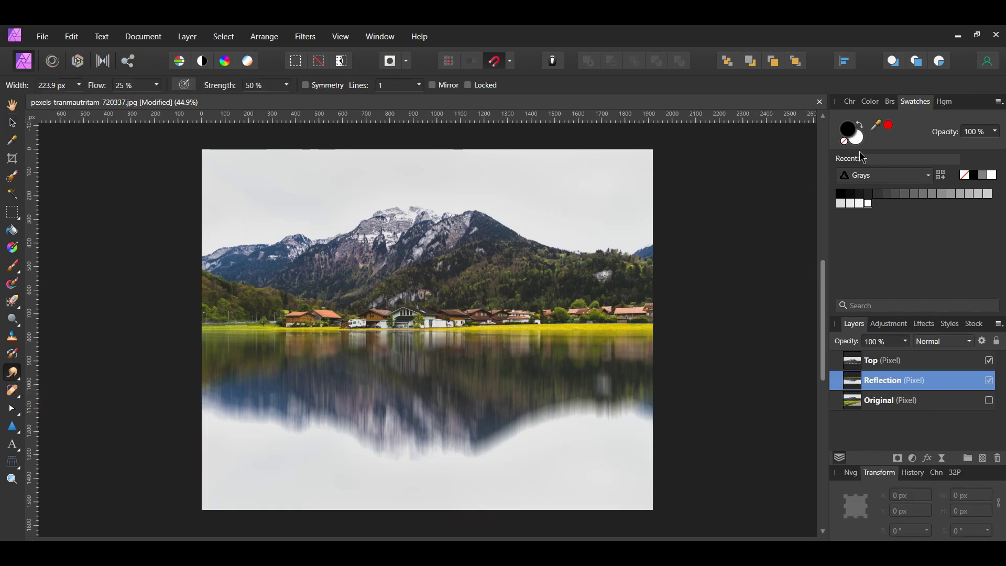
click(891, 103)
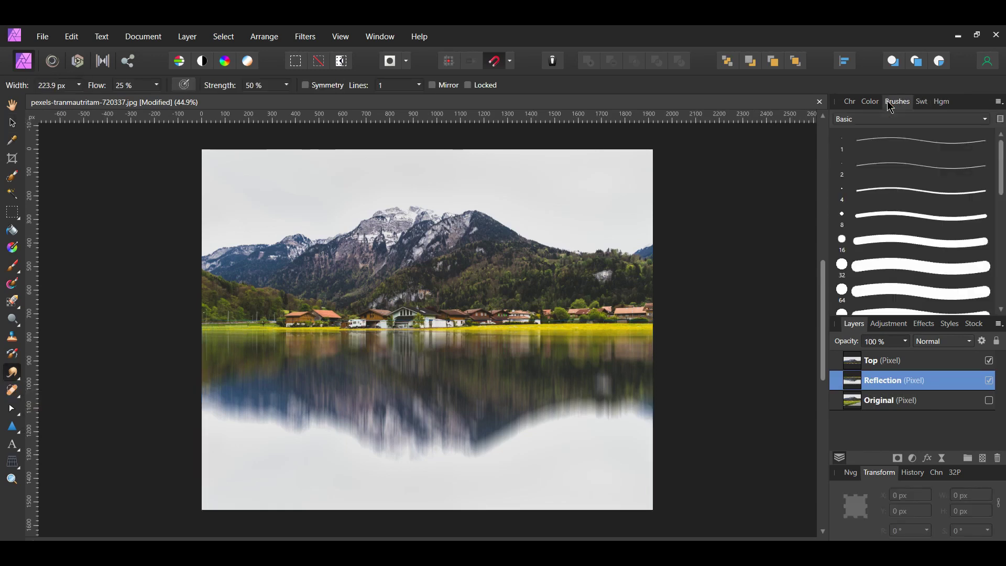
scroll(891, 221, down, 10)
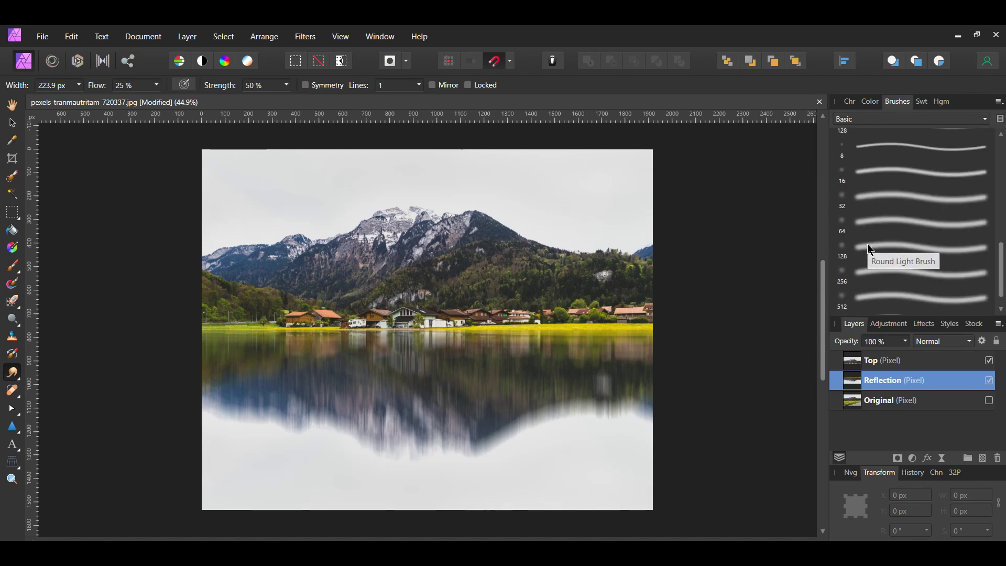
click(868, 246)
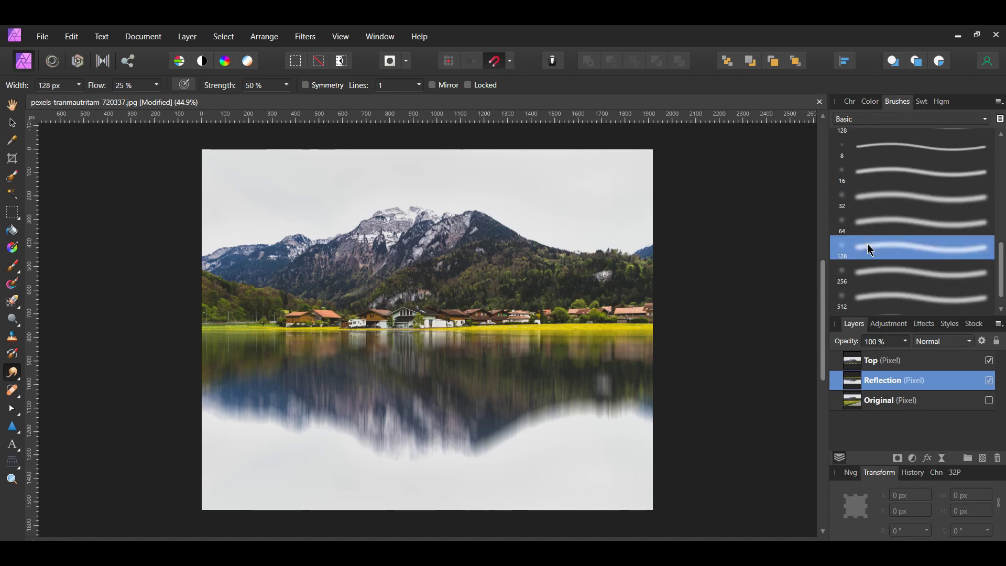
- Set the brush strength to 10% and enlarge the brush to about 169 px
click(261, 86)
text(10)
key(Return)
key(bracketright)
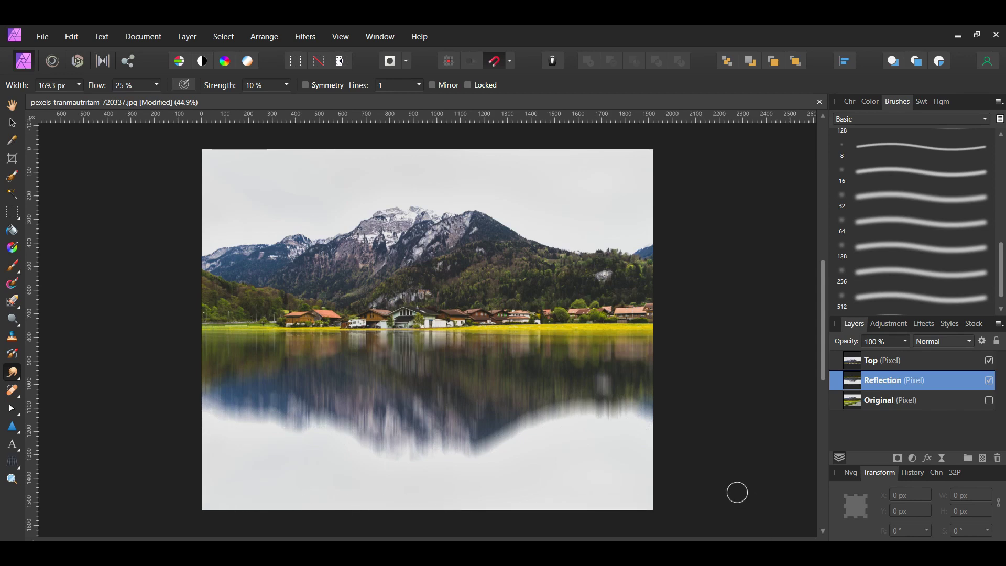
- Add a new pixel layer above Reflection and fill it with white as the primary colour
click(983, 458)
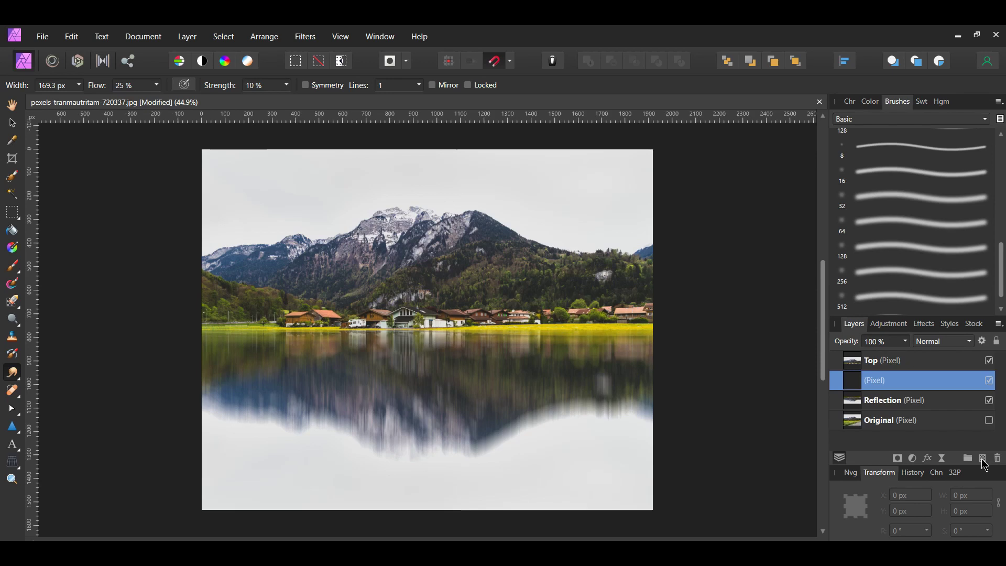
click(921, 103)
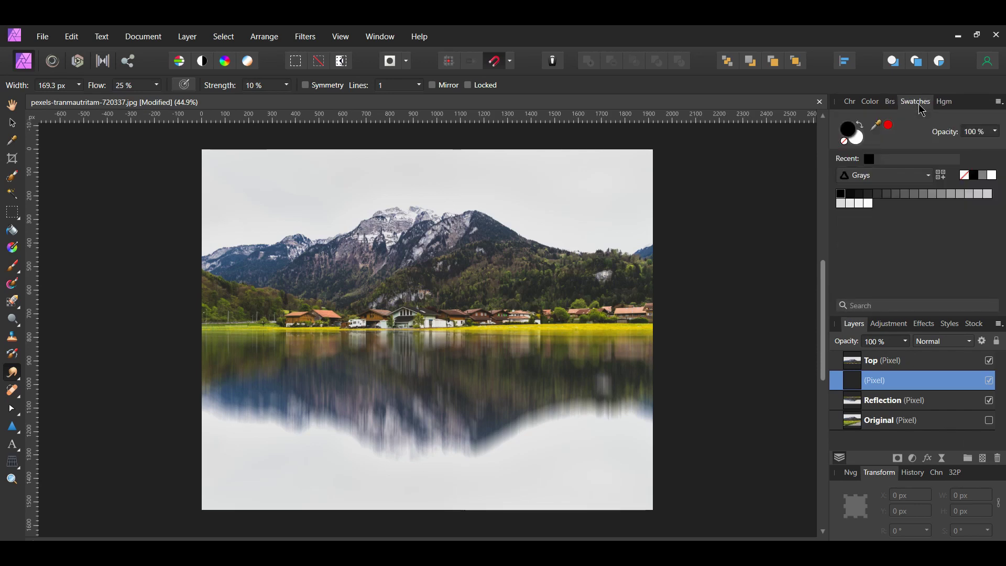
click(993, 175)
click(71, 37)
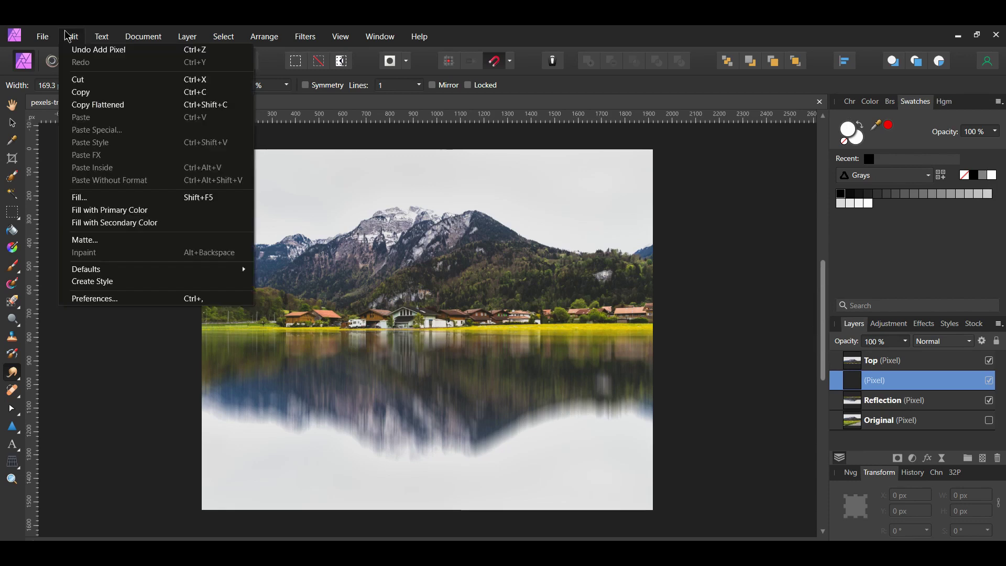
click(112, 211)
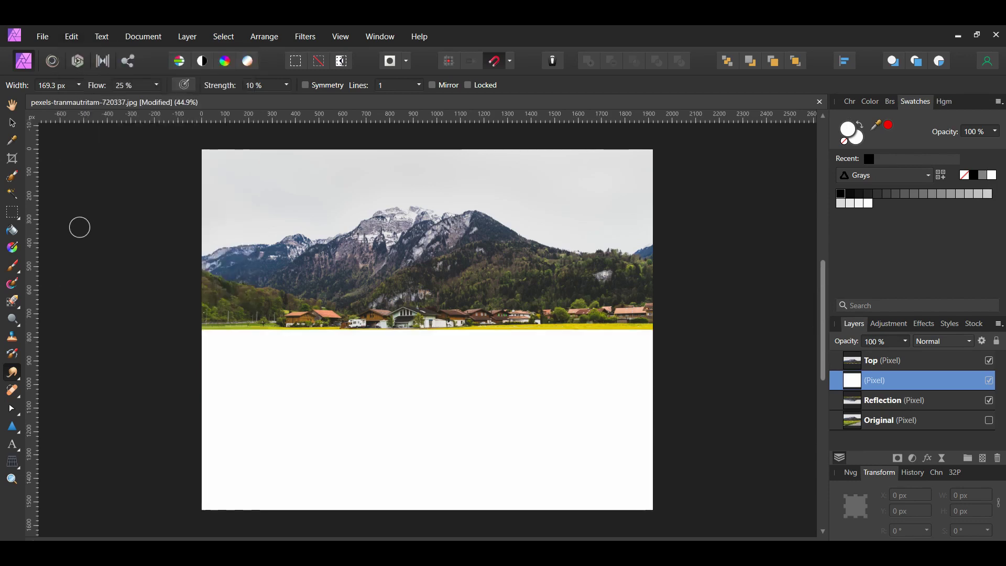
- Add 100% monochromatic Gaussian noise to the white layer
key(v)
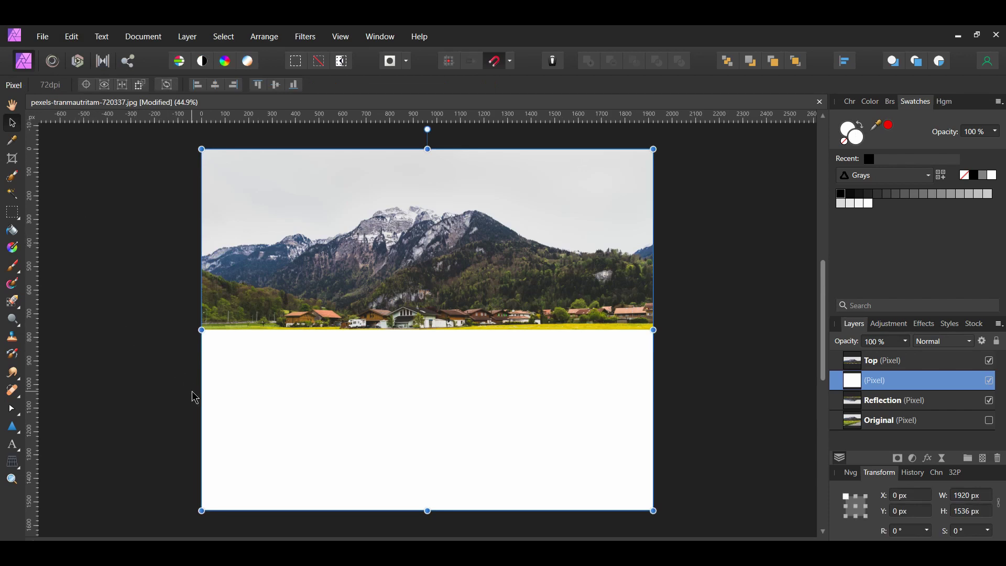
click(305, 36)
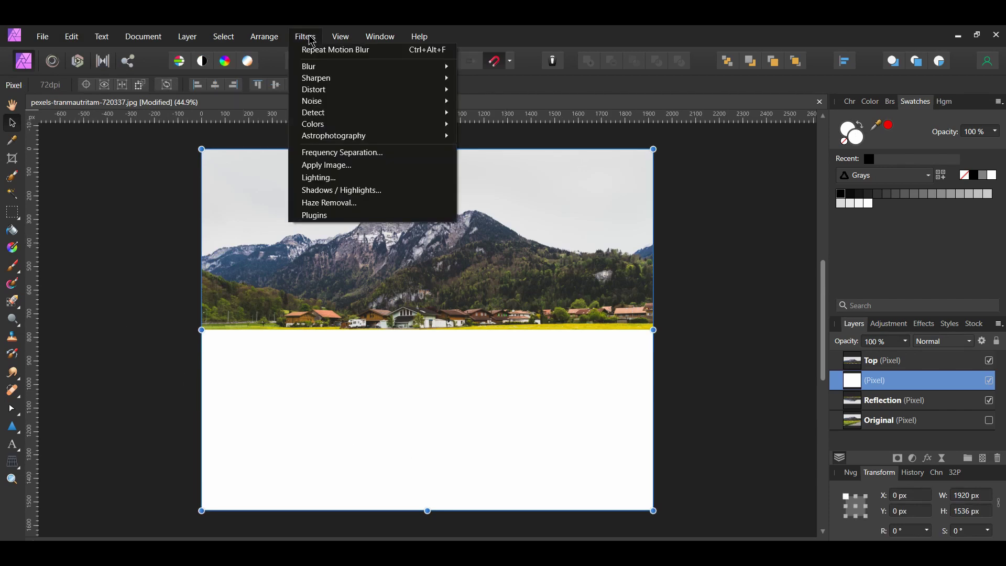
mouse_move(344, 101)
click(485, 115)
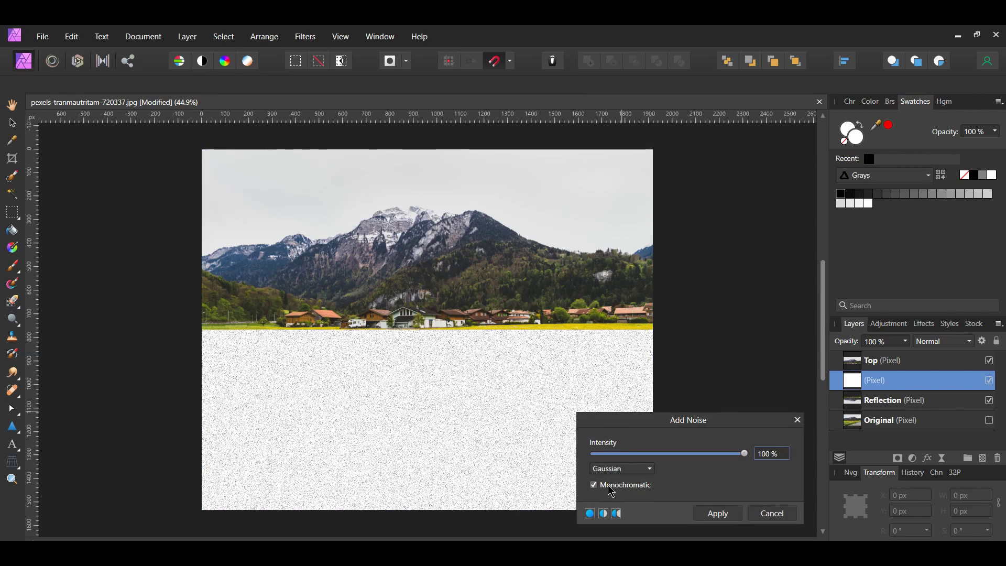
click(719, 514)
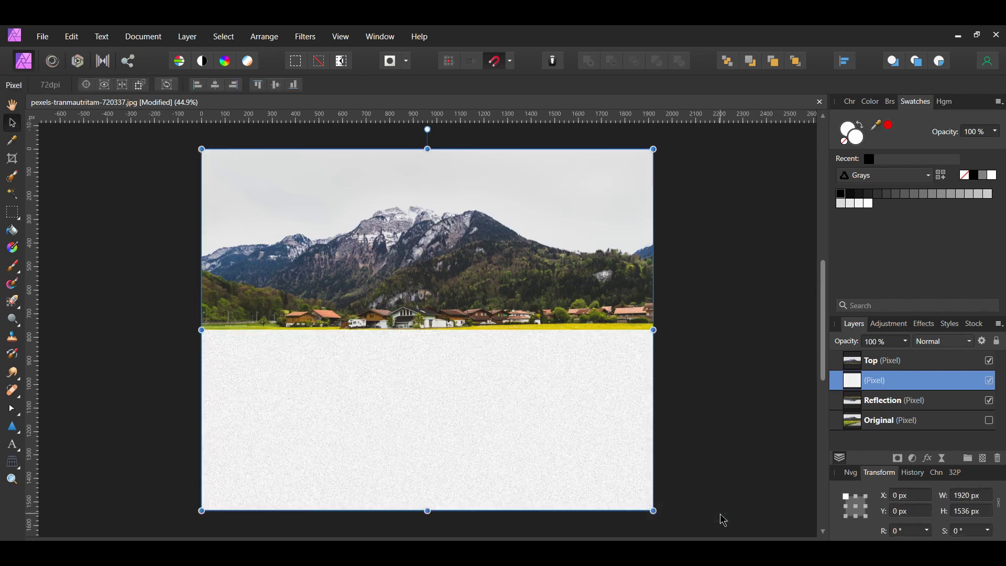
- Apply a 50 px Motion Blur at 0° rotation to smear the noise into horizontal streaks
click(305, 37)
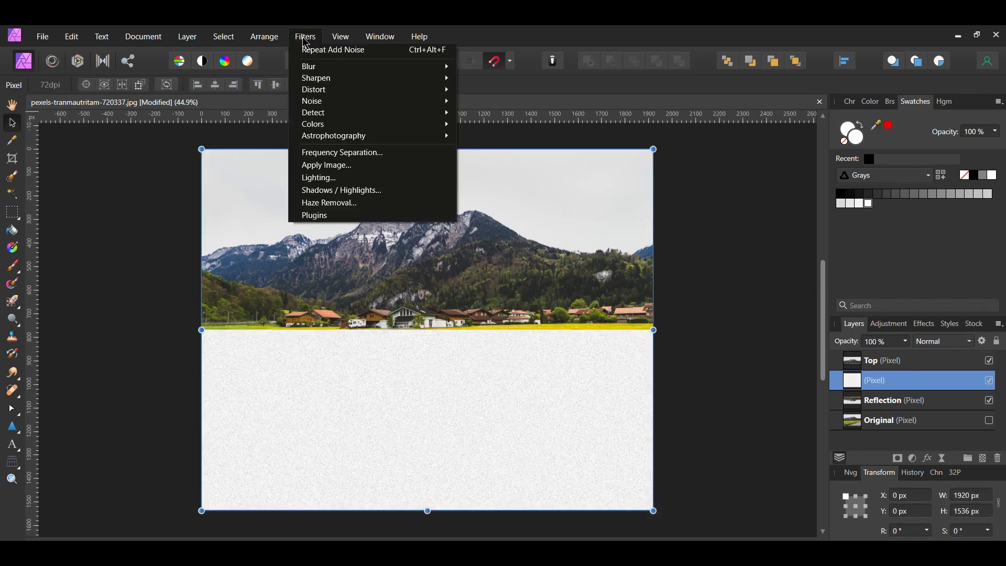
mouse_move(420, 67)
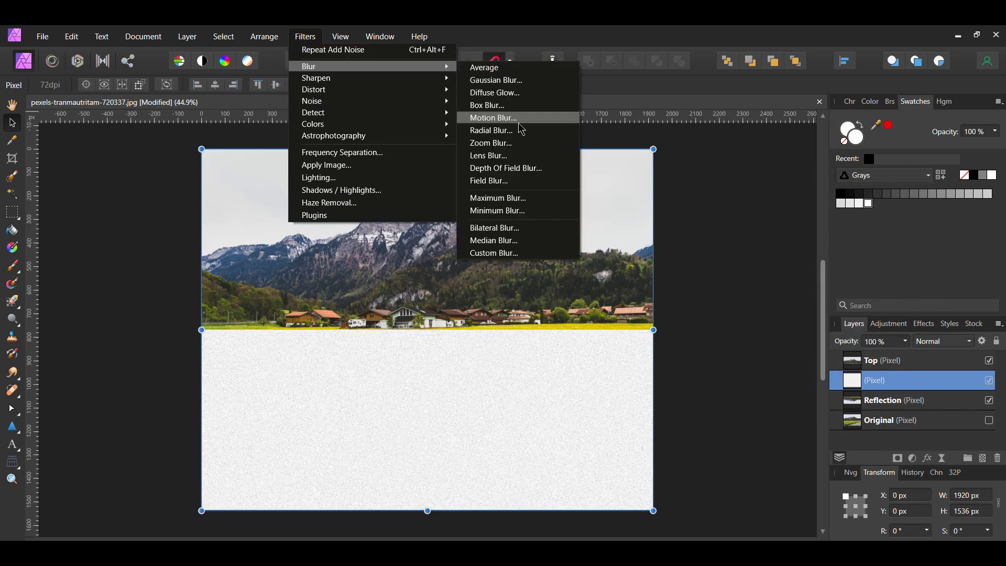
click(518, 121)
click(690, 475)
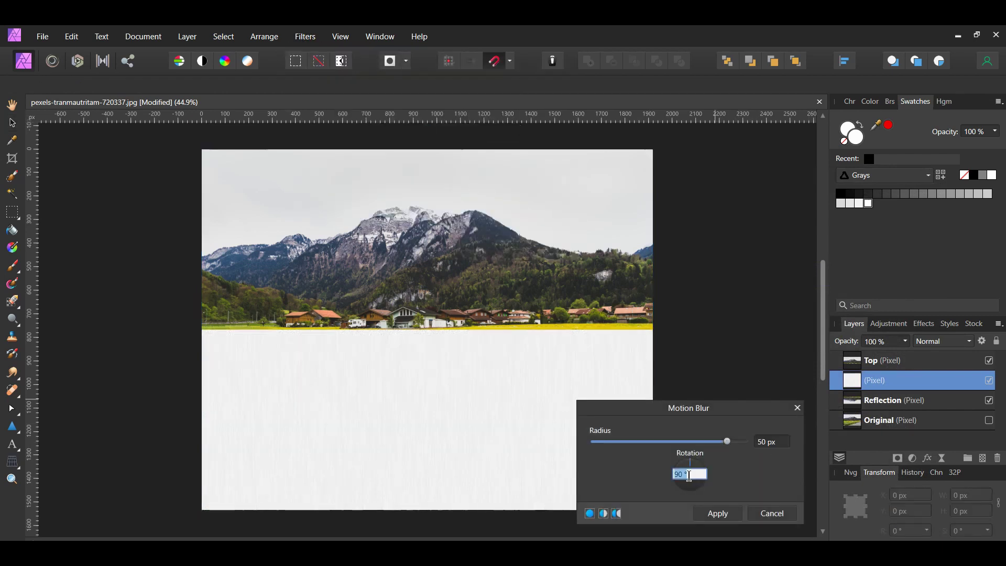
text(0)
key(Return)
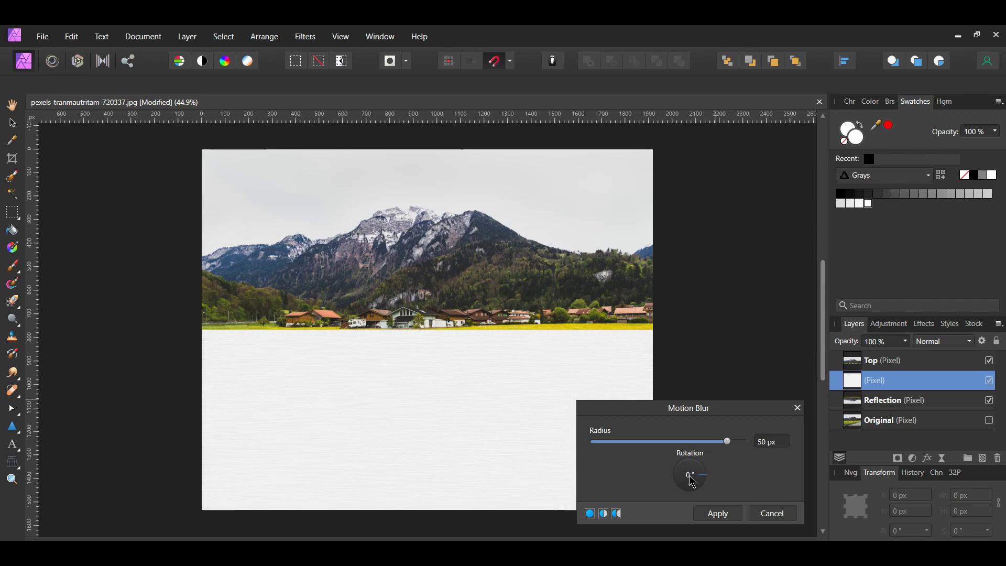
click(716, 513)
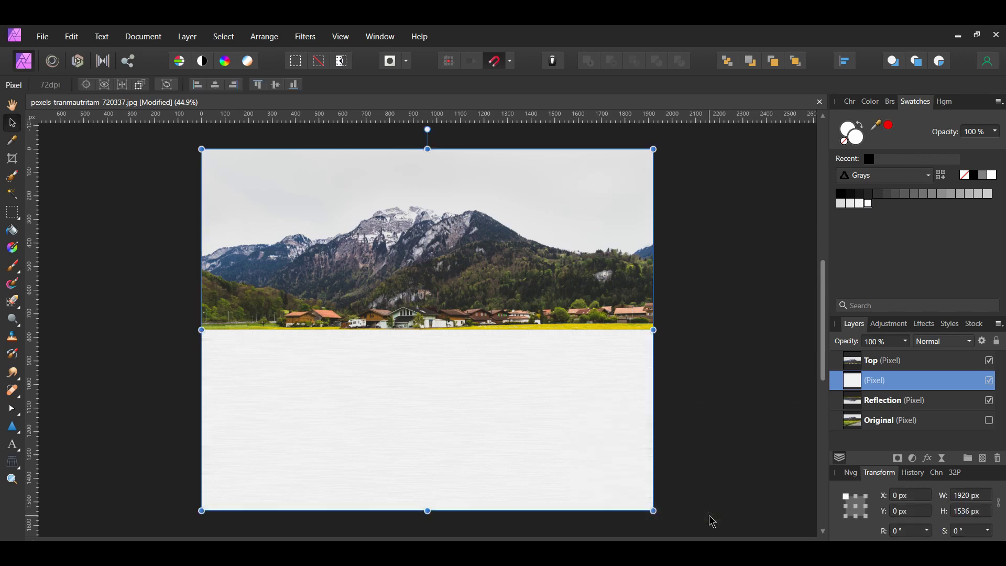
- Add a Levels adjustment with Black Level 100 %, White Level 80 % and Gamma 1.5
click(913, 458)
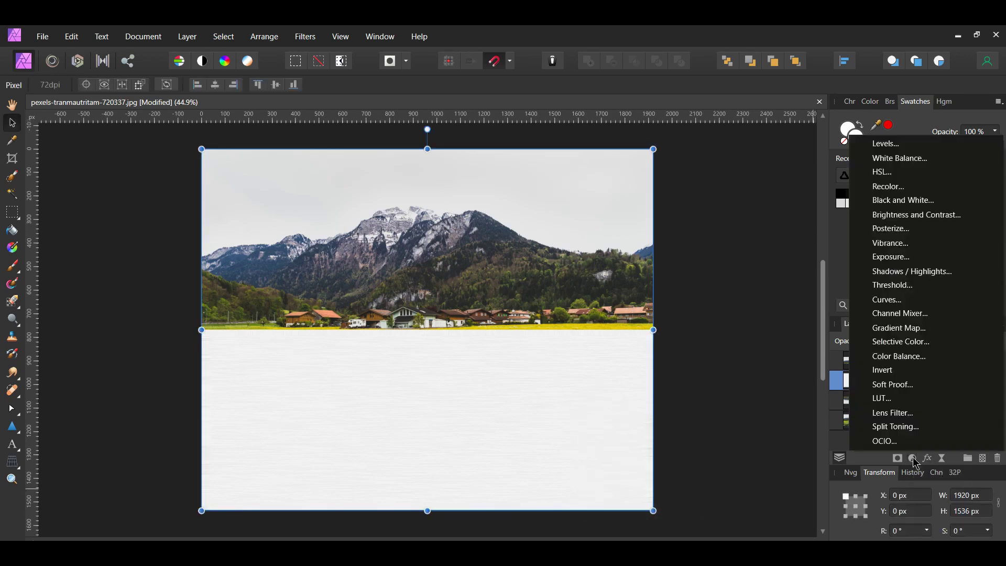
click(891, 143)
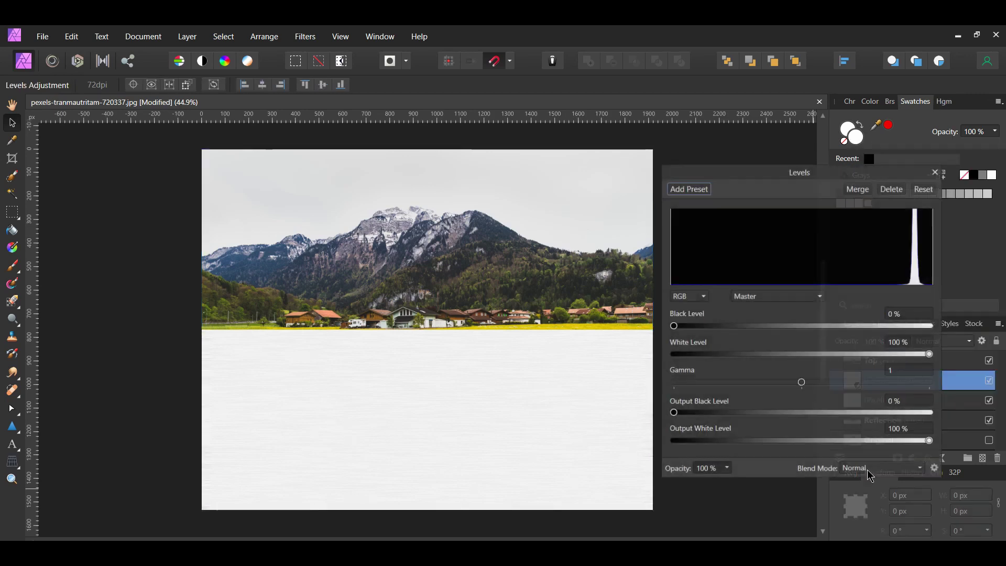
click(910, 318)
text(100)
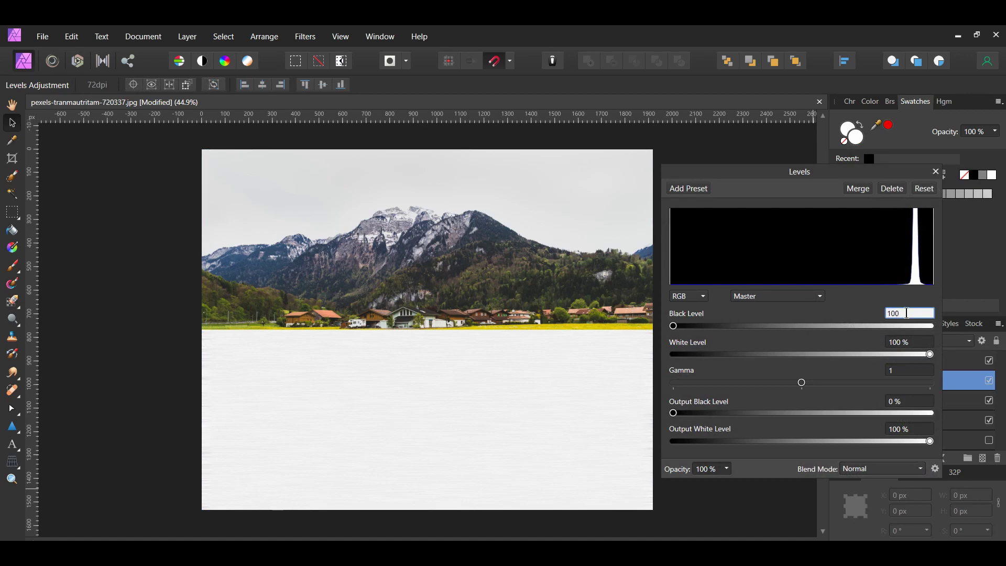
key(Return)
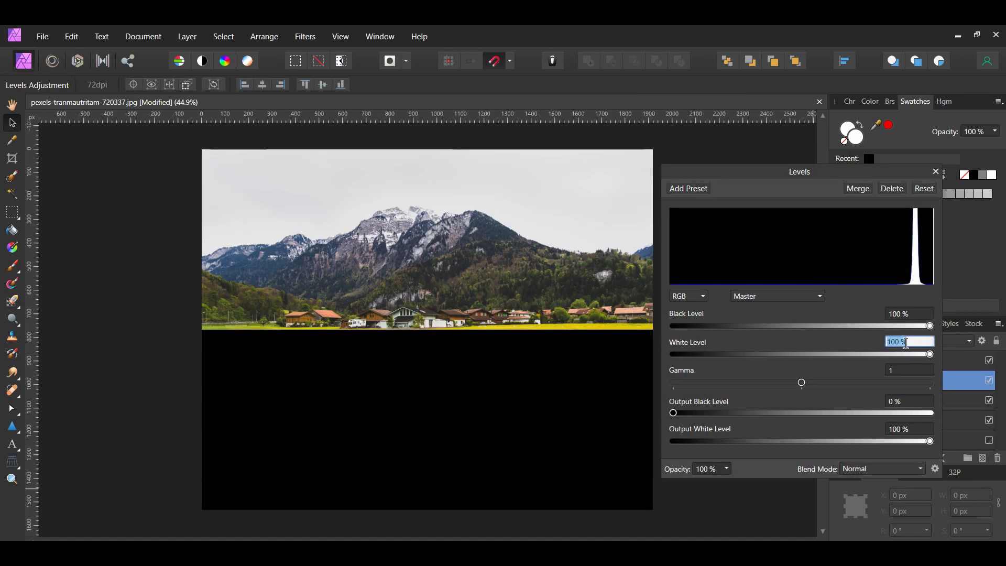
text(80)
key(Return)
click(902, 370)
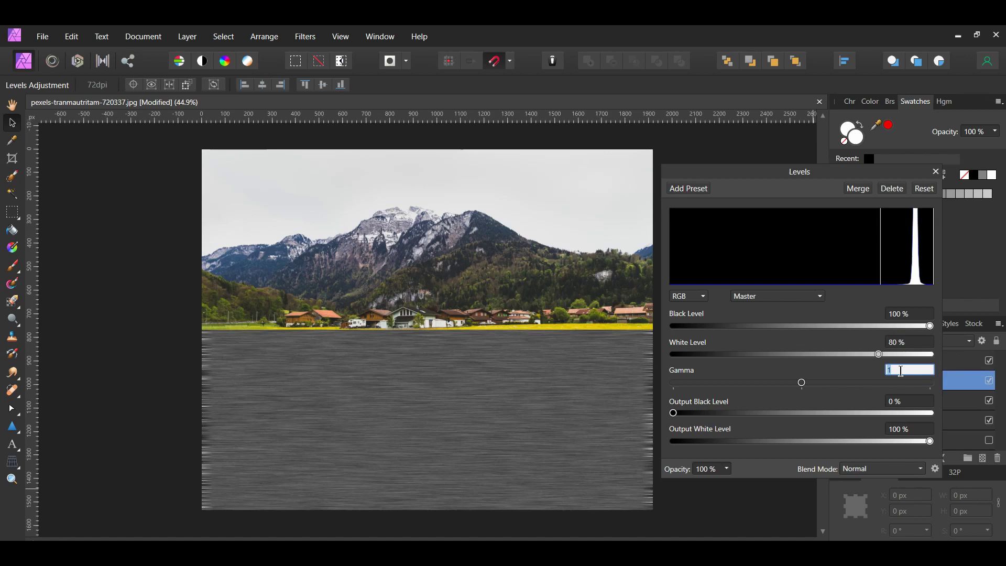
text(1.5)
key(Return)
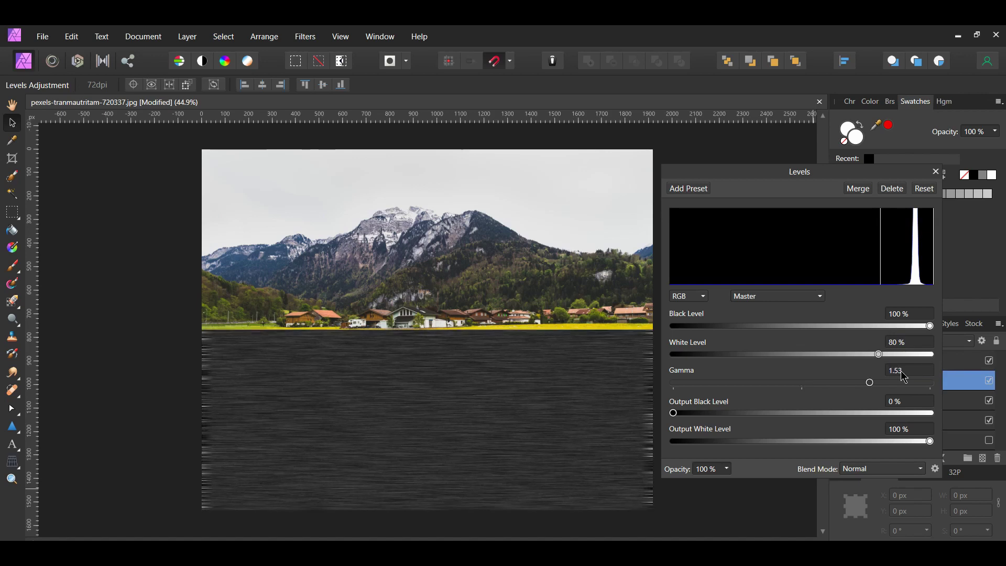
click(937, 171)
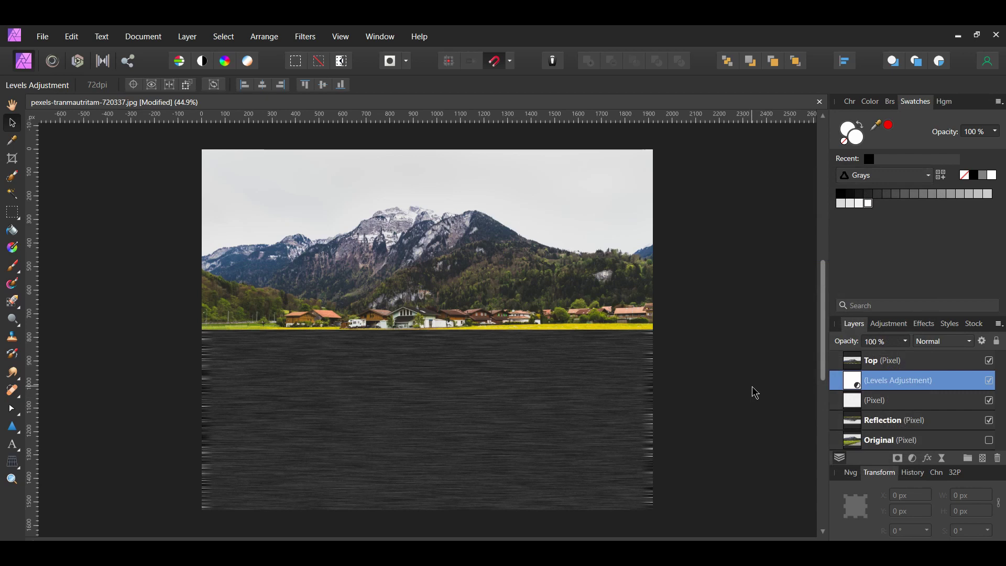
- Select the Levels adjustment with the streaked pixel layer and merge them with Ctrl+Shift+E
shift+click(867, 403)
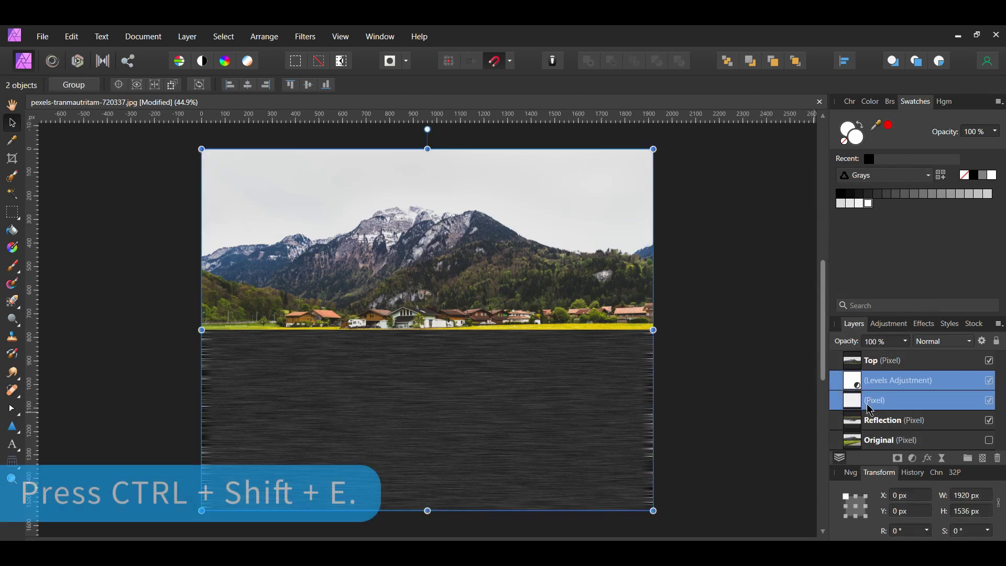
key(ctrl+shift+e)
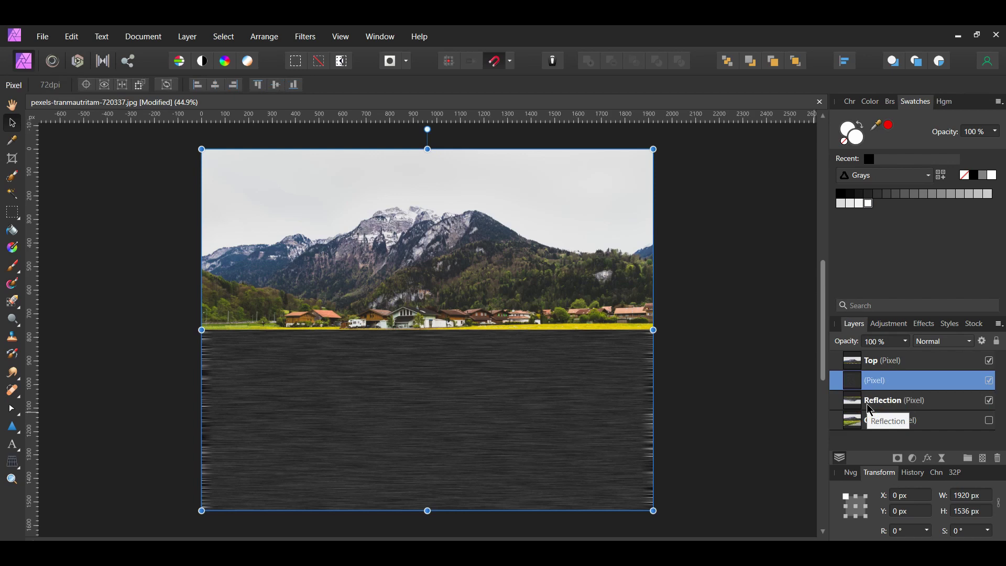
click(187, 36)
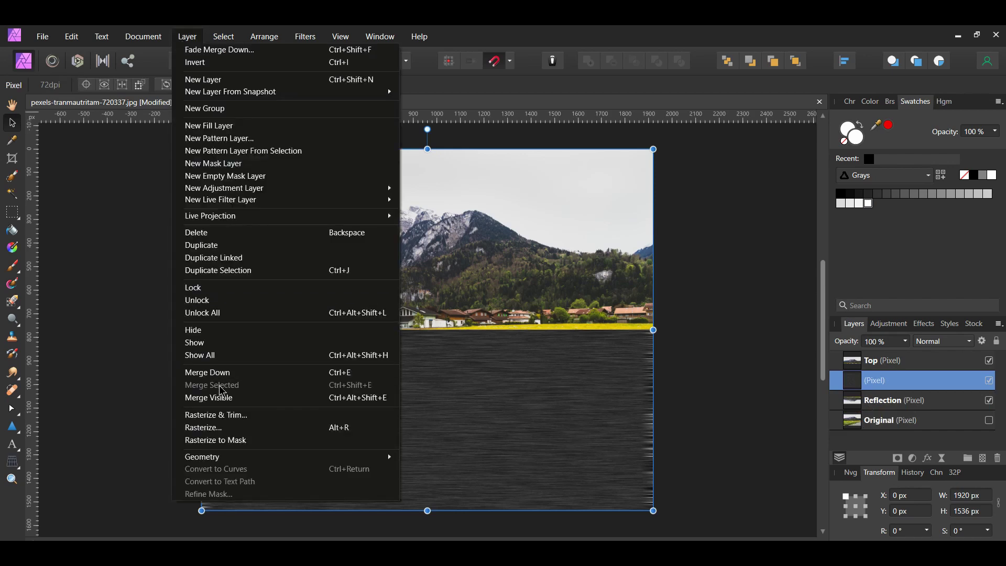
click(751, 408)
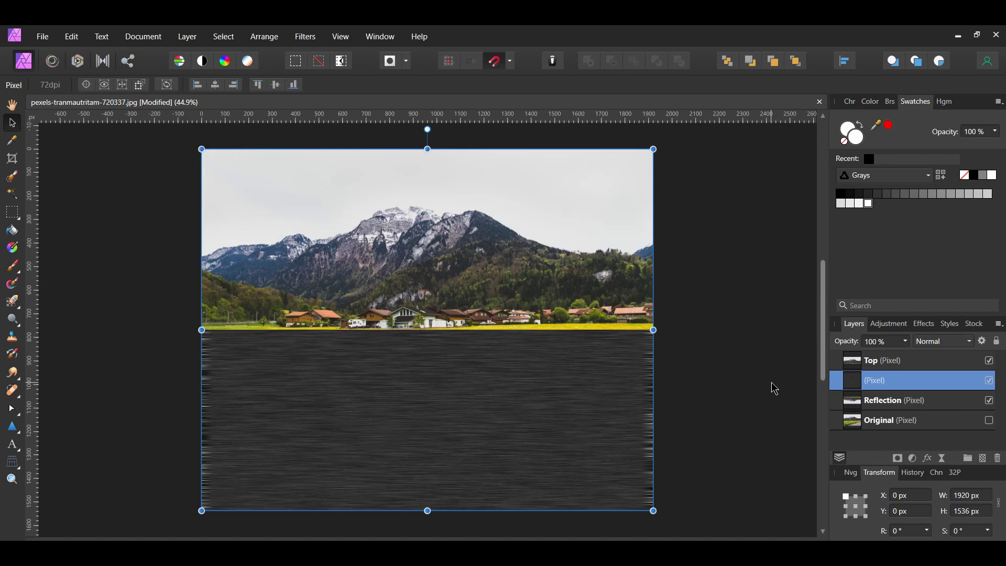
- Perspective-warp the streaked layer, pulling bottom corners outward and top corners inward
click(12, 463)
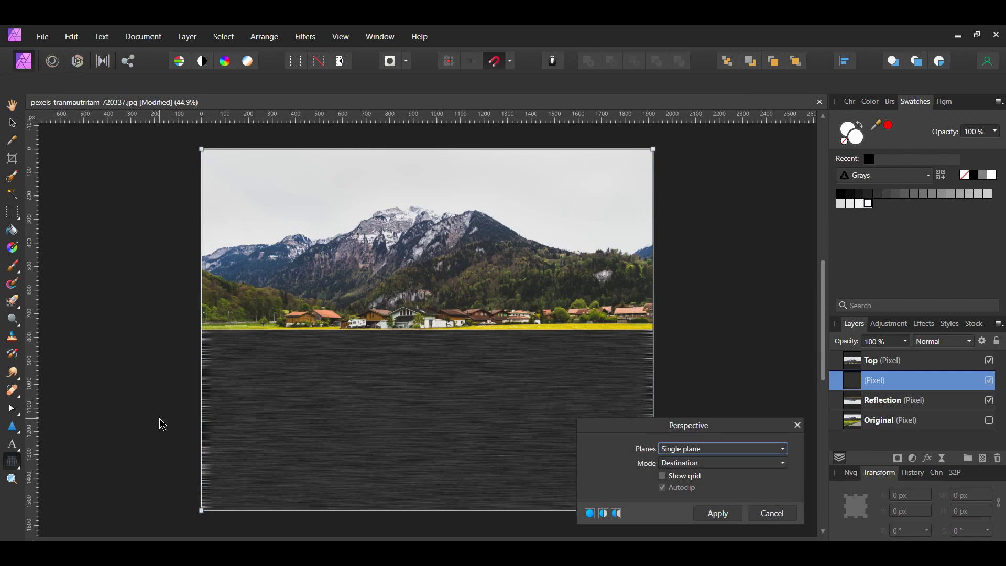
scroll(530, 349, down, 3)
drag(320, 453, 272, 454)
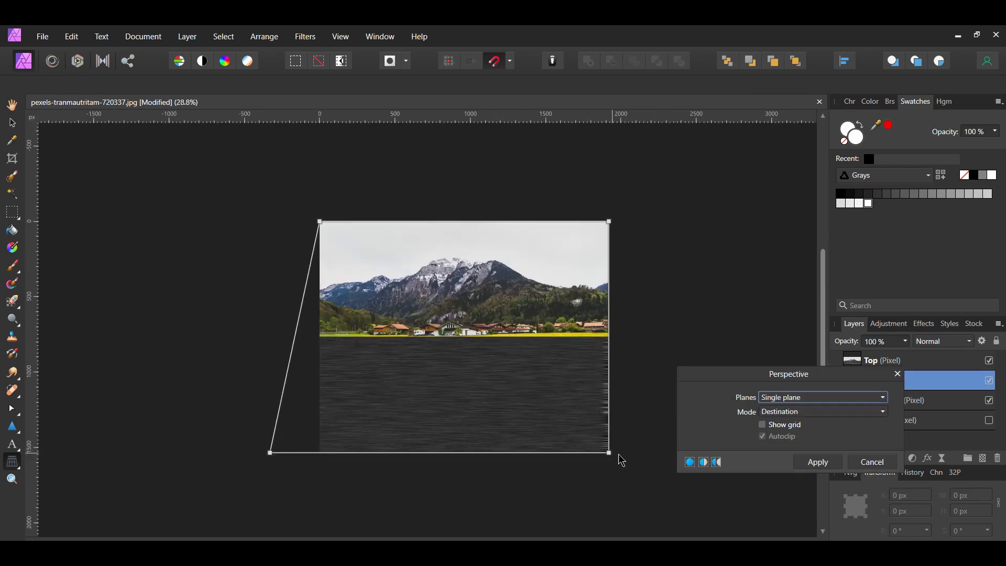
drag(610, 454, 660, 460)
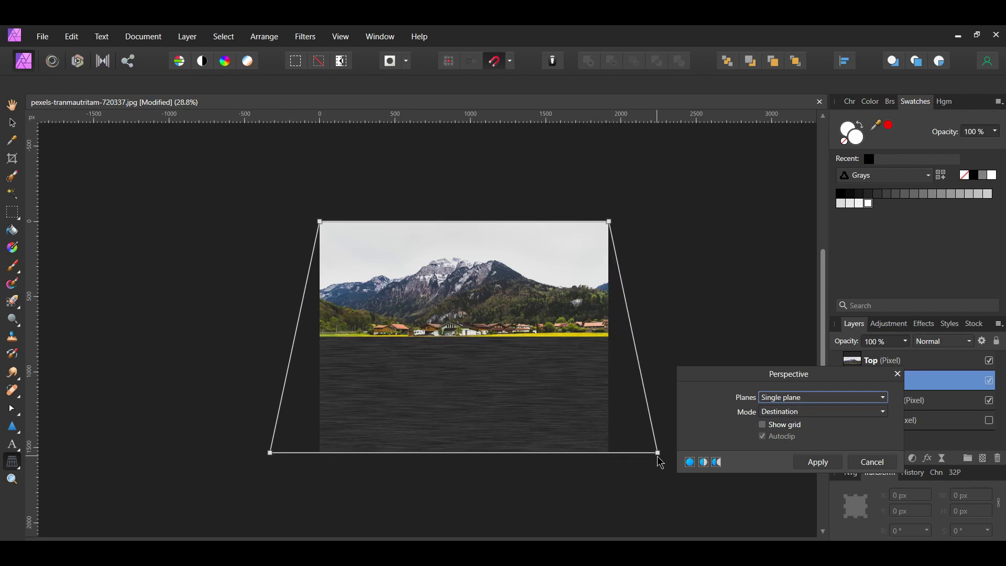
drag(321, 225, 351, 236)
drag(610, 224, 582, 228)
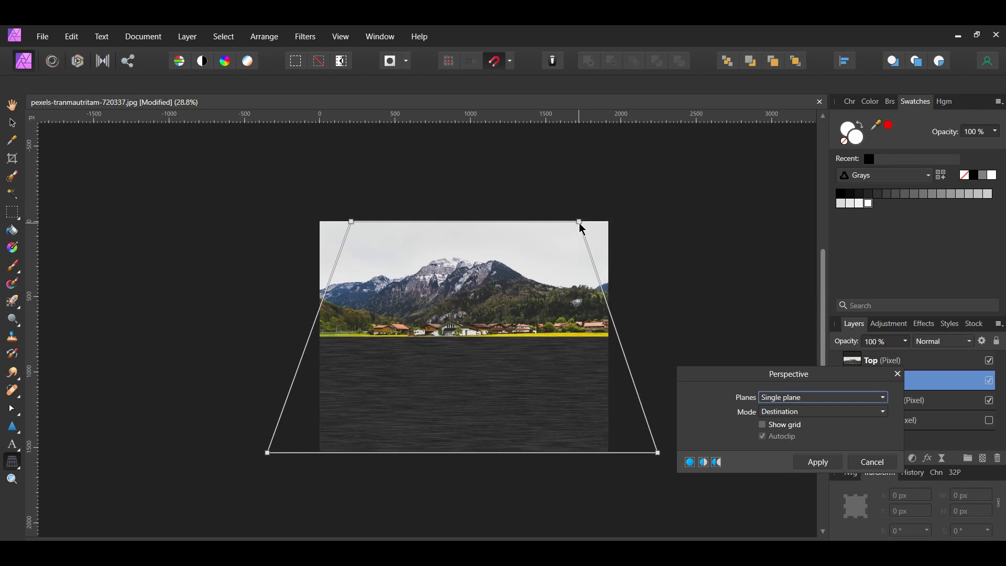
click(816, 462)
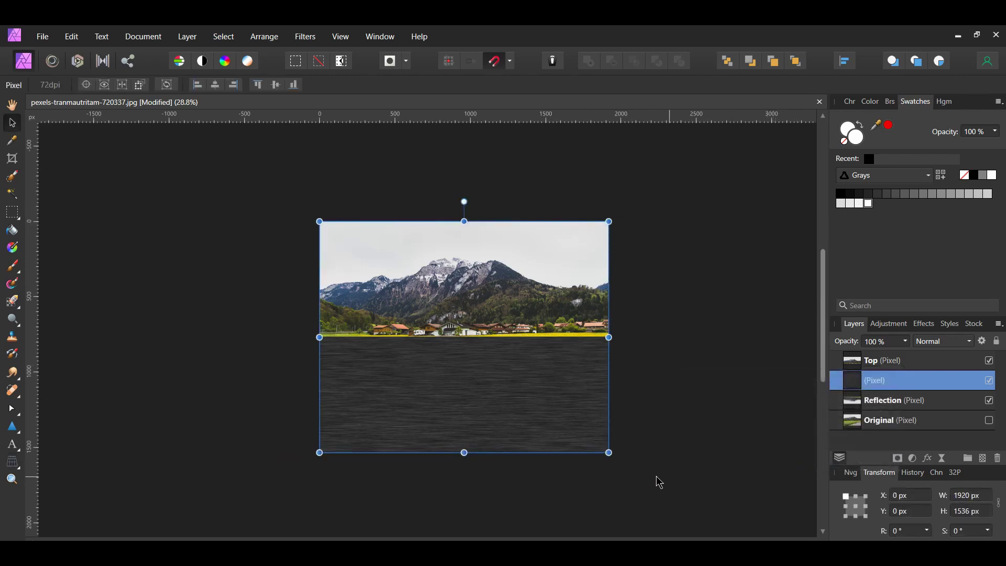
- Apply a Gaussian Blur with a 2 px radius to the streaked water layer
scroll(559, 481, up, 1)
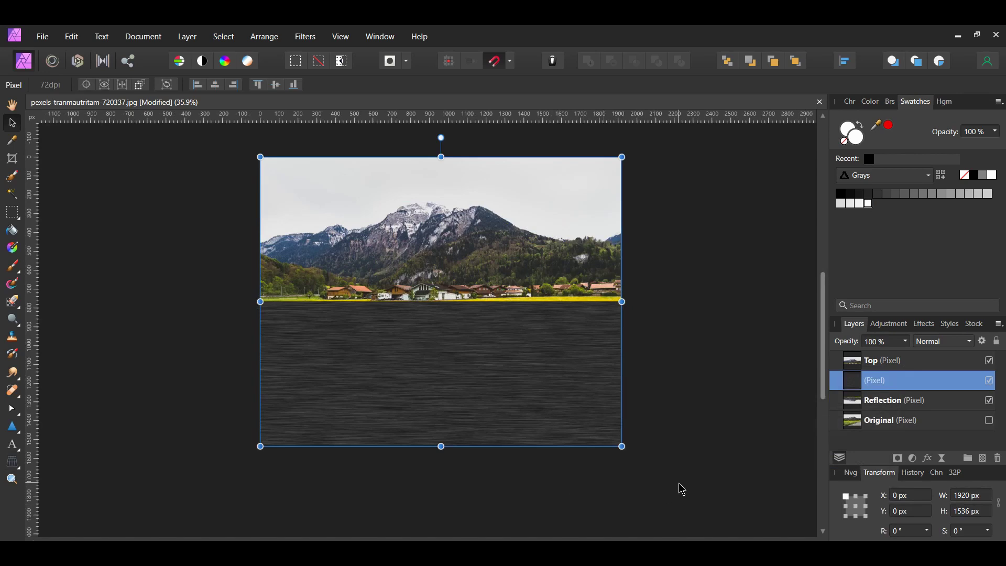
click(306, 39)
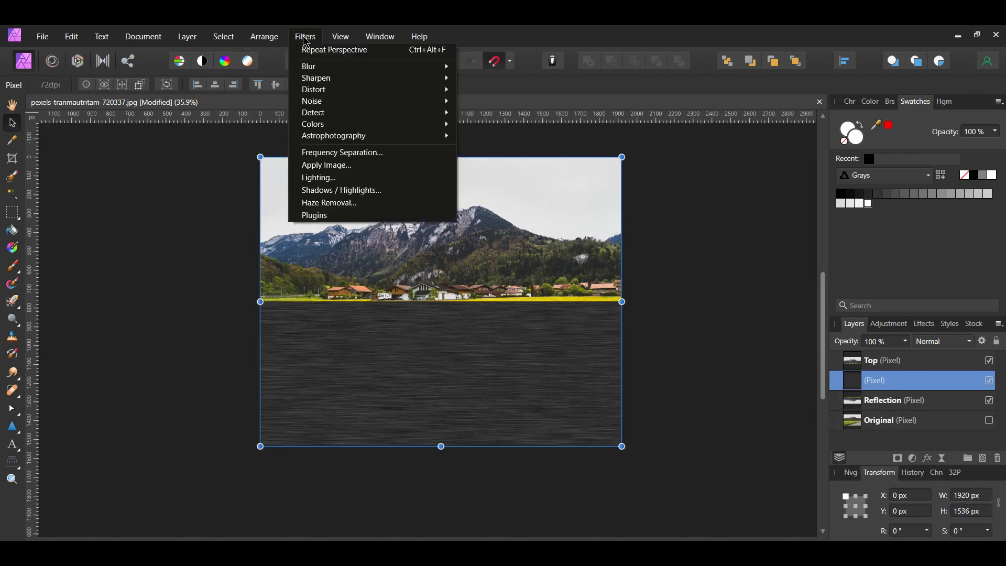
mouse_move(346, 67)
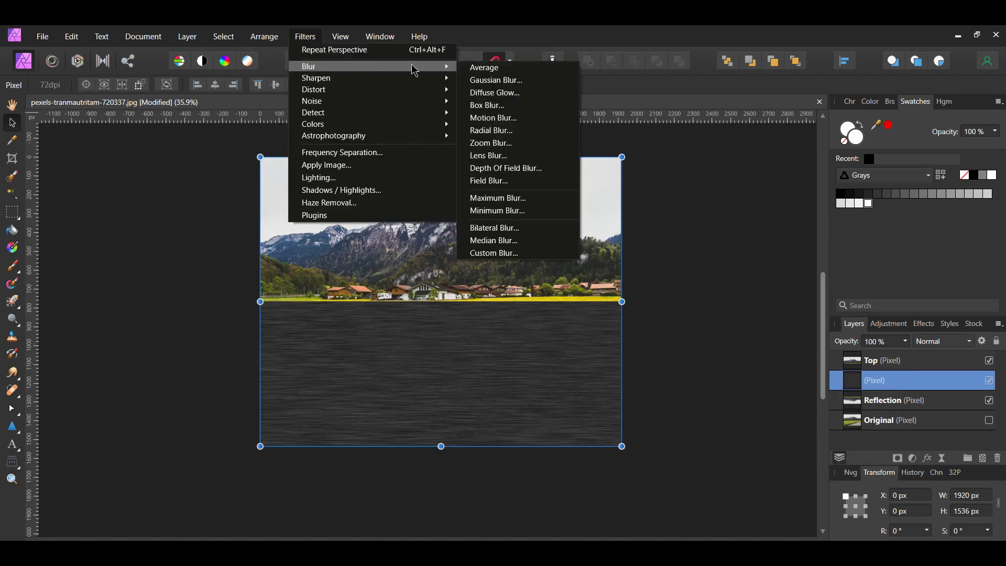
click(511, 83)
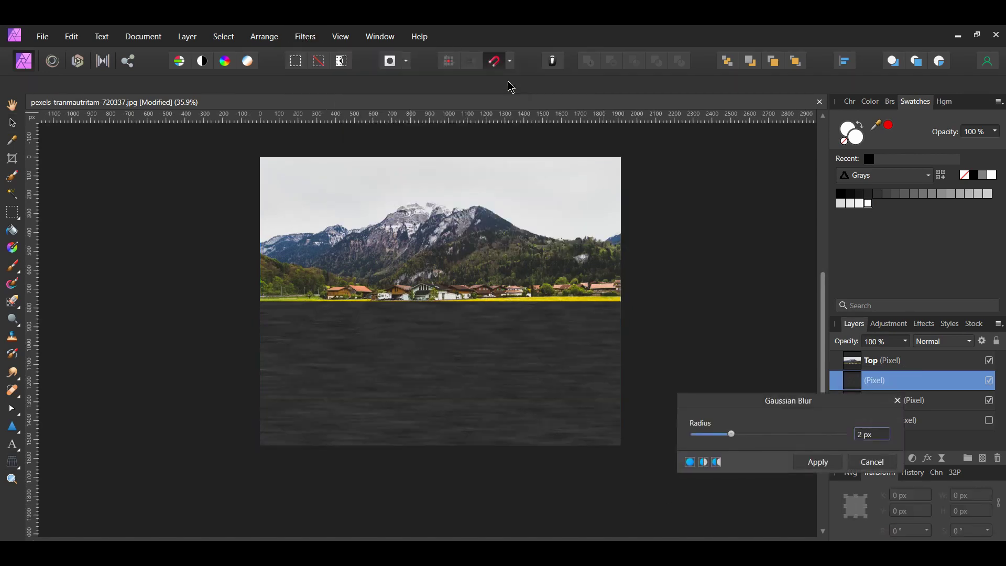
click(816, 468)
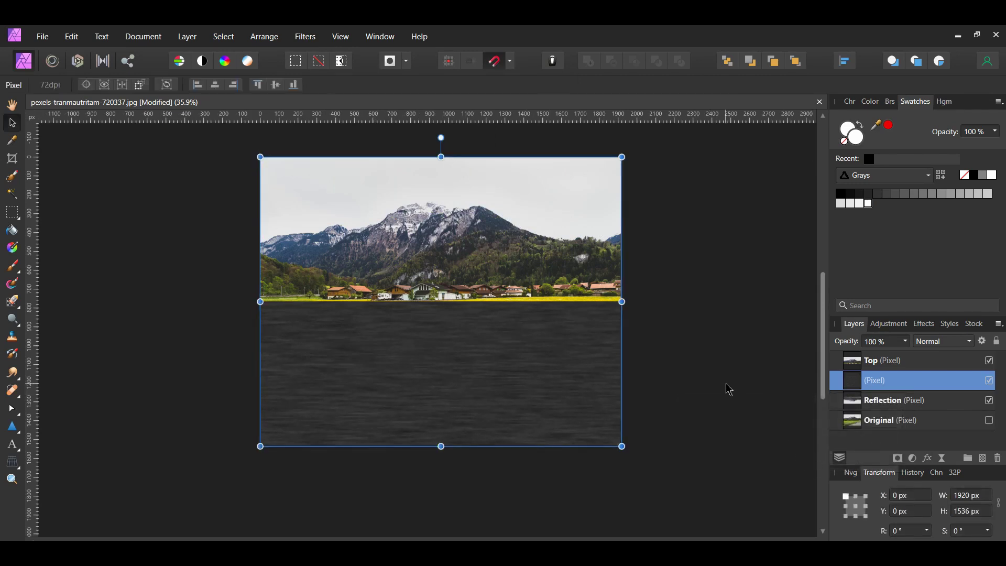
- Duplicate the dark water layer, rename the copy 'Shadows' and invert it
key(ctrl+j)
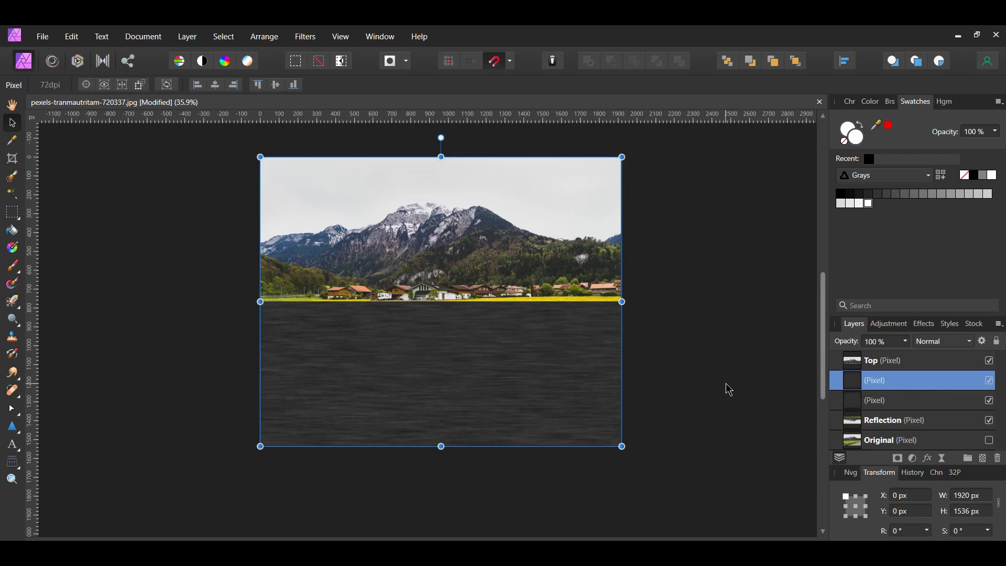
double_click(900, 381)
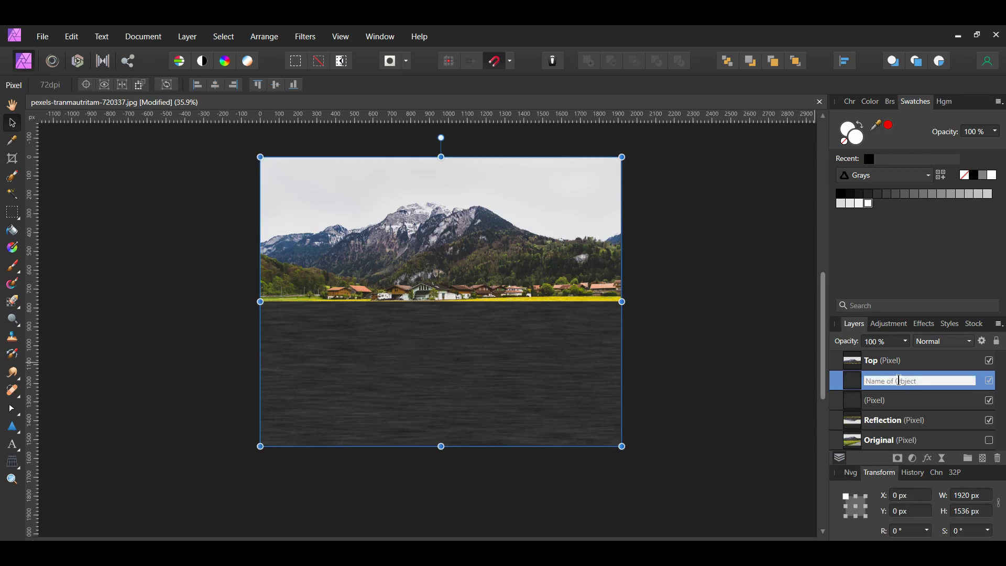
text(Shadows)
key(Return)
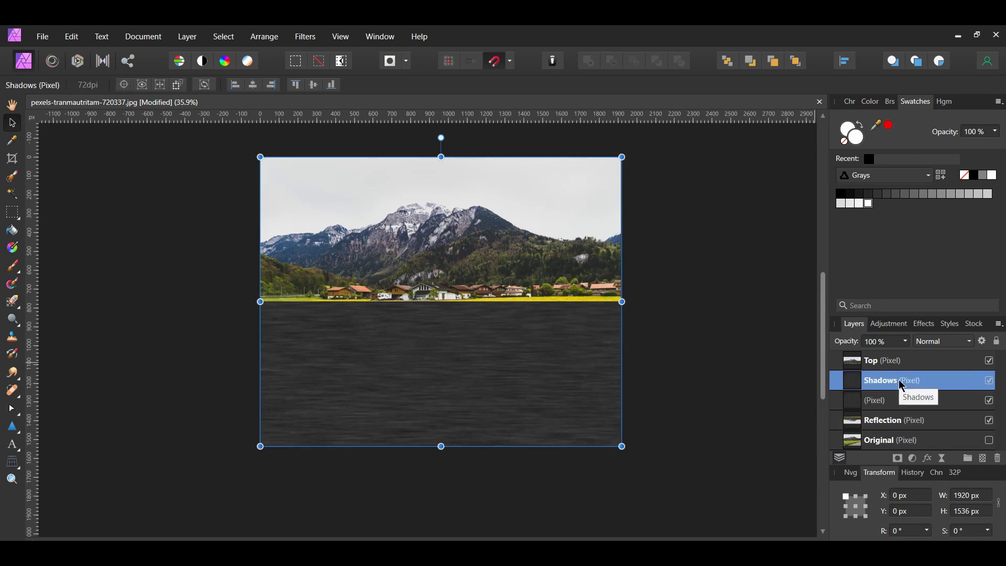
key(ctrl+i)
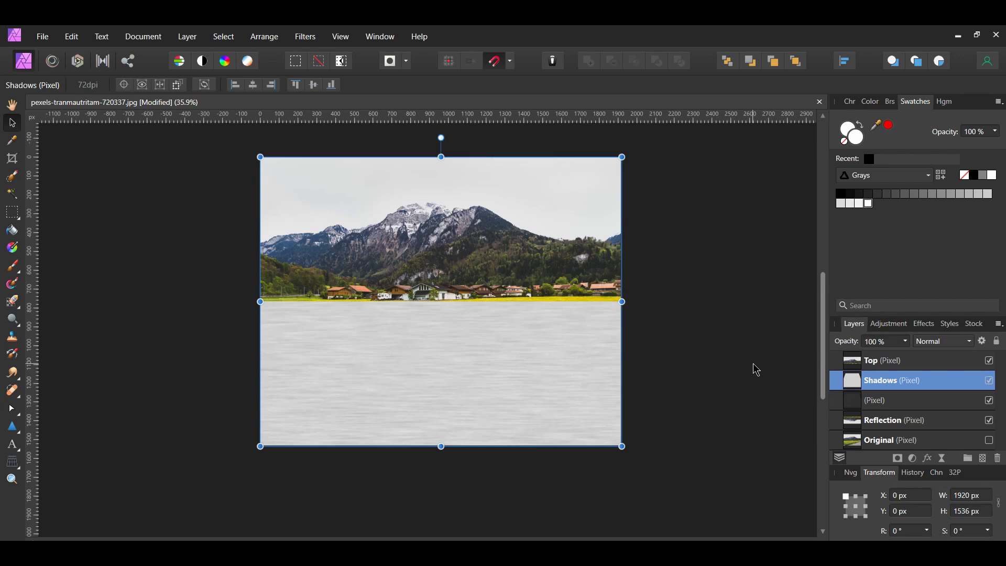
- Set Shadows to Overlay blend mode at 25% opacity and nudge it slightly down
click(972, 342)
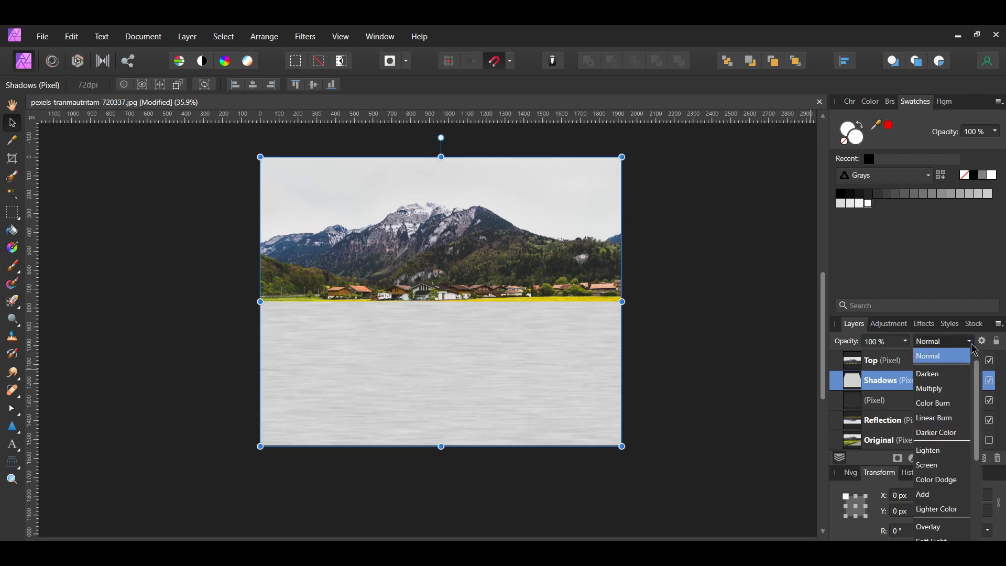
click(931, 526)
click(907, 342)
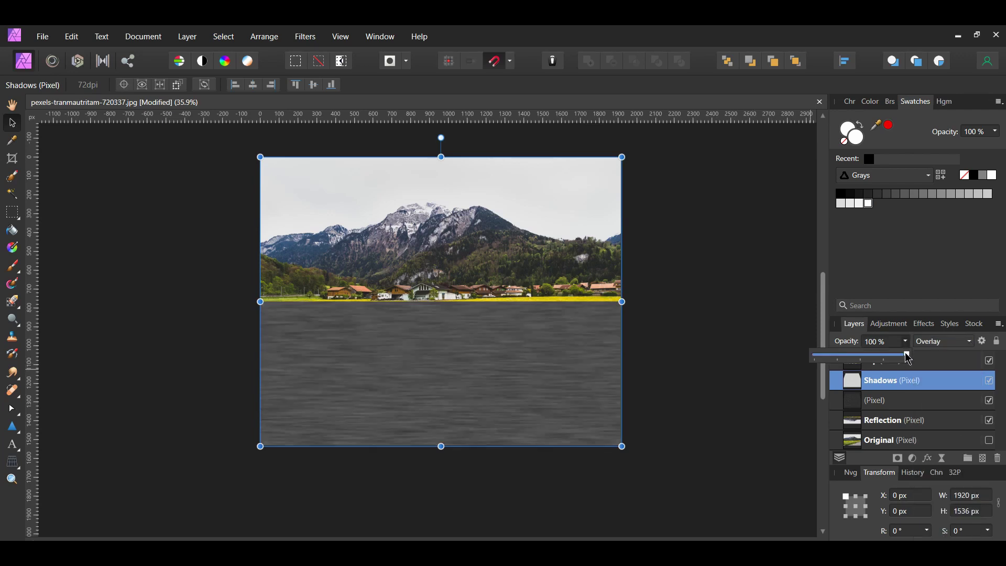
drag(910, 358, 837, 356)
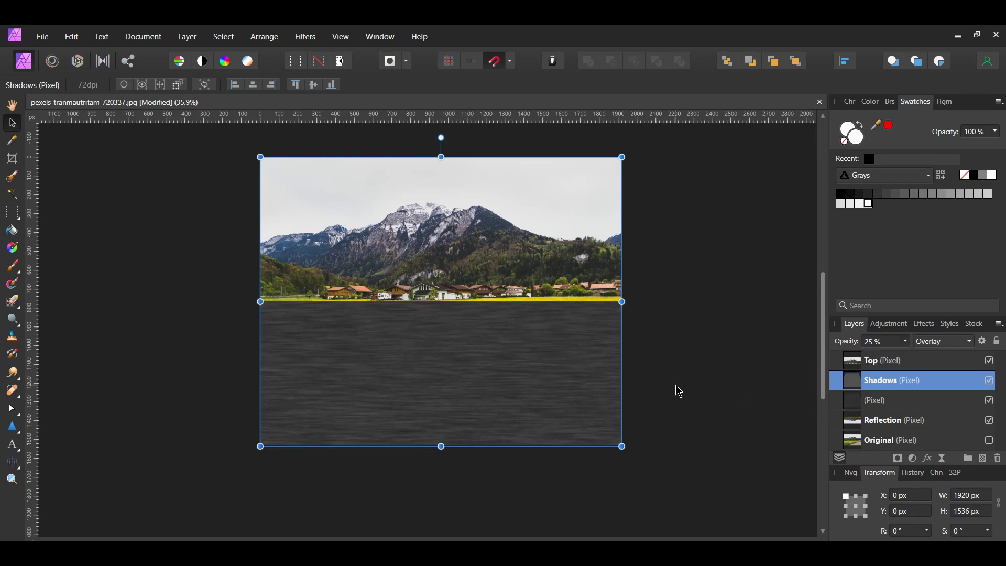
key(Down)
key(Down)
key(Down)
key(Down)
key(Down)
key(Down)
key(Down)
key(Down)
key(Down)
key(Down)
key(Down)
key(Down)
key(Down)
key(Down)
key(Down)
key(Down)
key(Down)
key(Down)
key(Down)
key(Down)
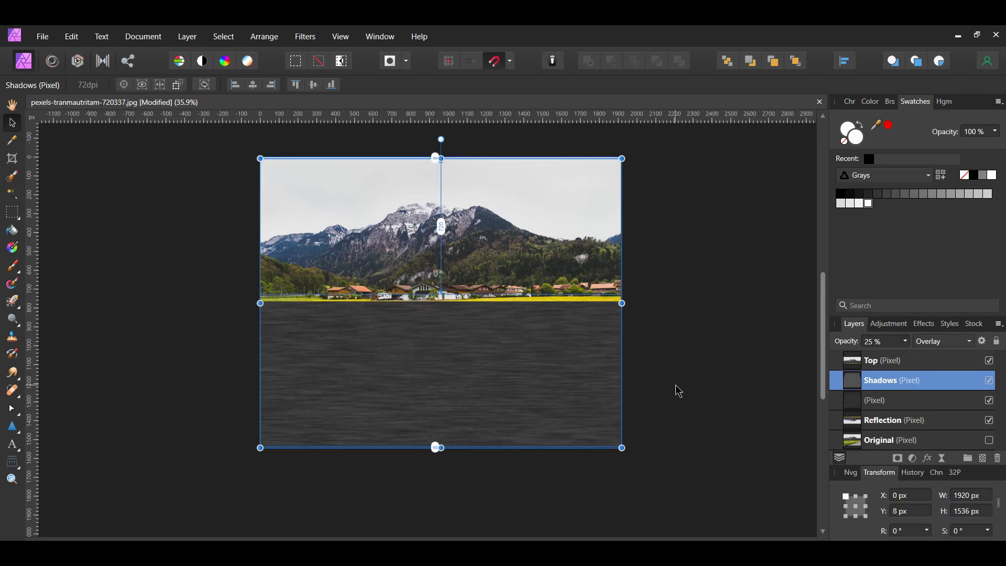
key(Down)
key(Down)
key(Down)
key(Down)
key(Down)
key(Down)
key(Down)
key(Down)
key(Down)
key(Down)
key(Down)
key(Down)
key(Down)
key(Down)
key(Down)
key(Down)
key(Down)
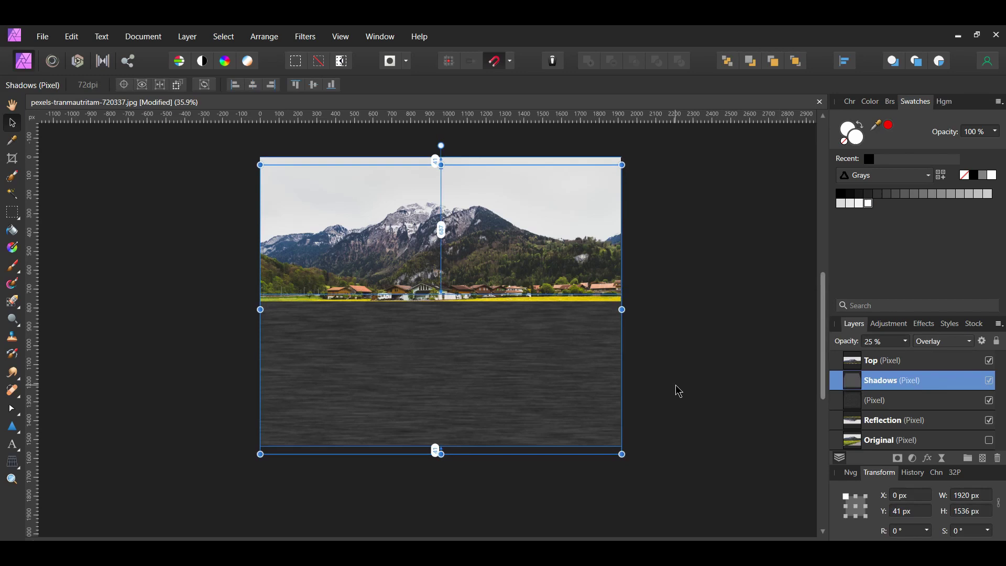
scroll(681, 392, up, 1)
click(884, 409)
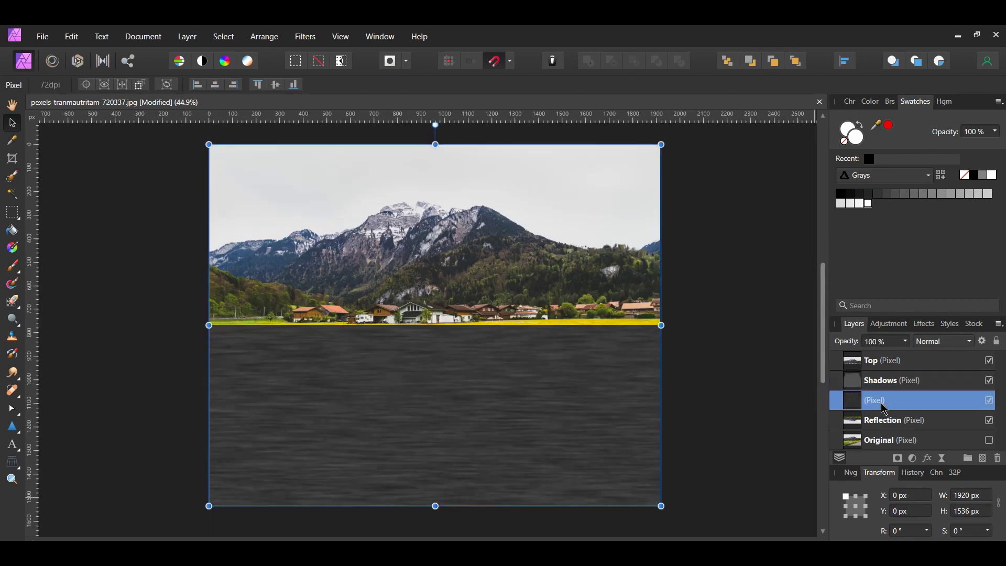
- Blend the water layer in Soft Light at 40% opacity
click(943, 341)
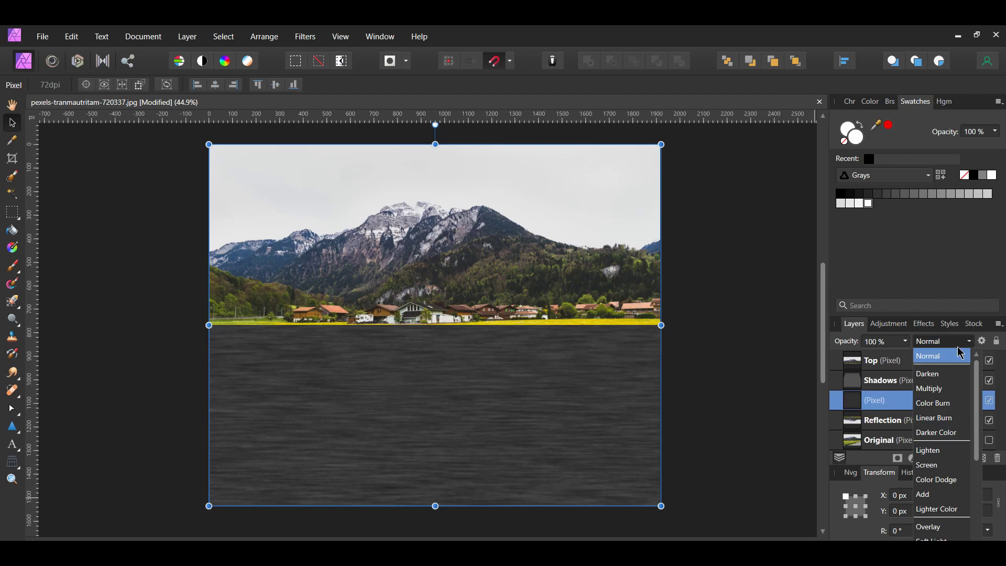
click(957, 541)
drag(906, 341, 854, 355)
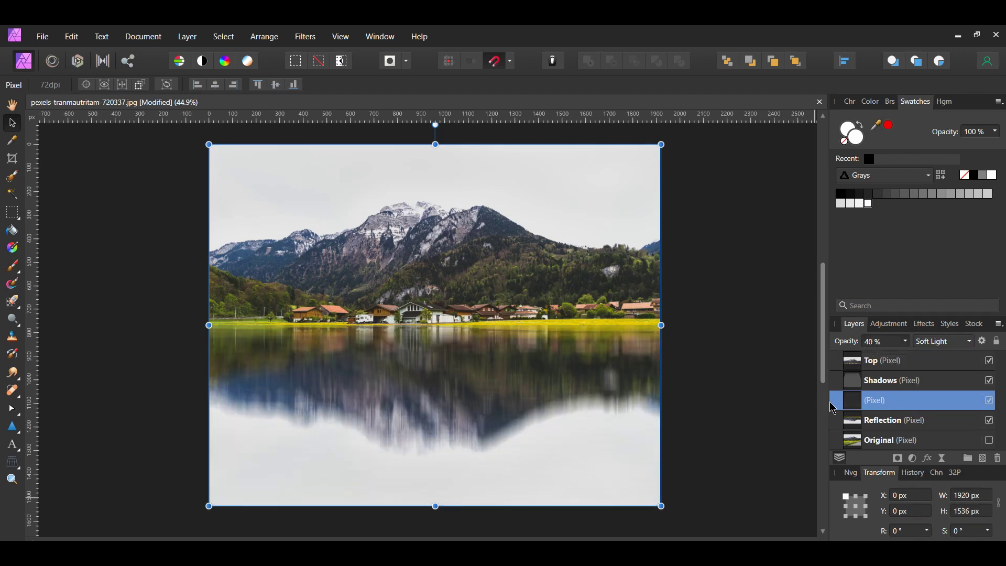
click(765, 457)
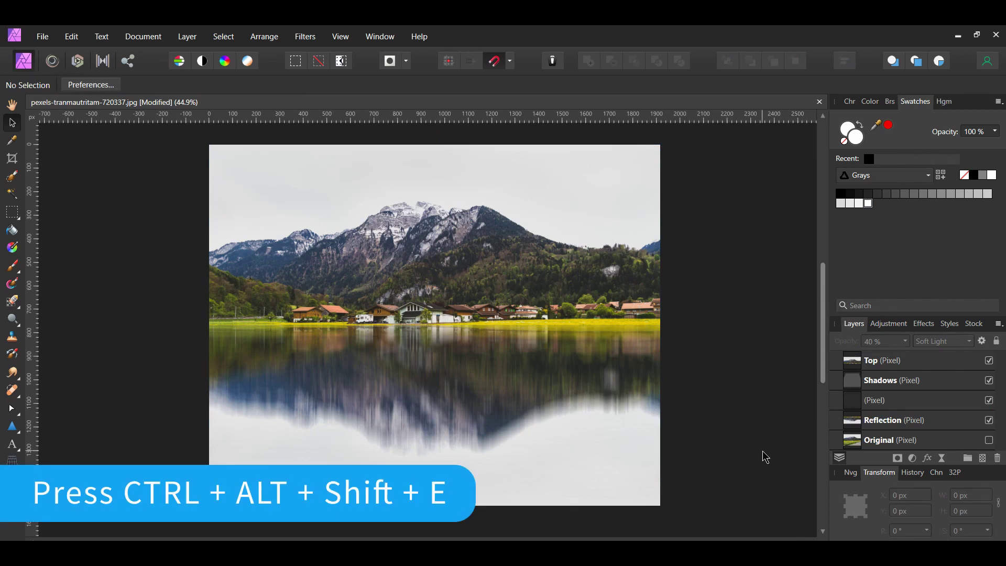
- Merge all visible layers into a new top layer and hide the Top-to-Reflection source layers
key(ctrl+alt+shift+e)
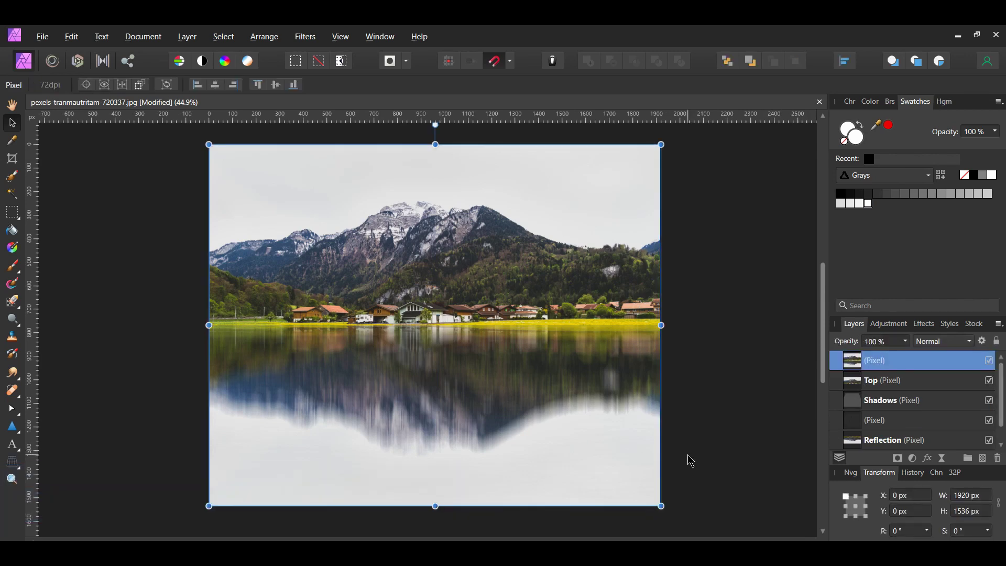
click(188, 39)
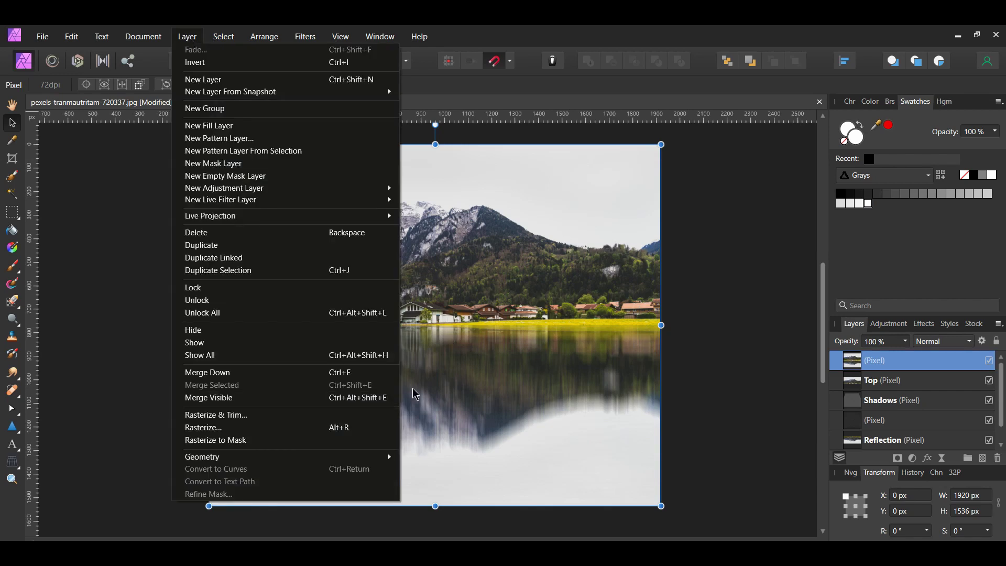
click(708, 408)
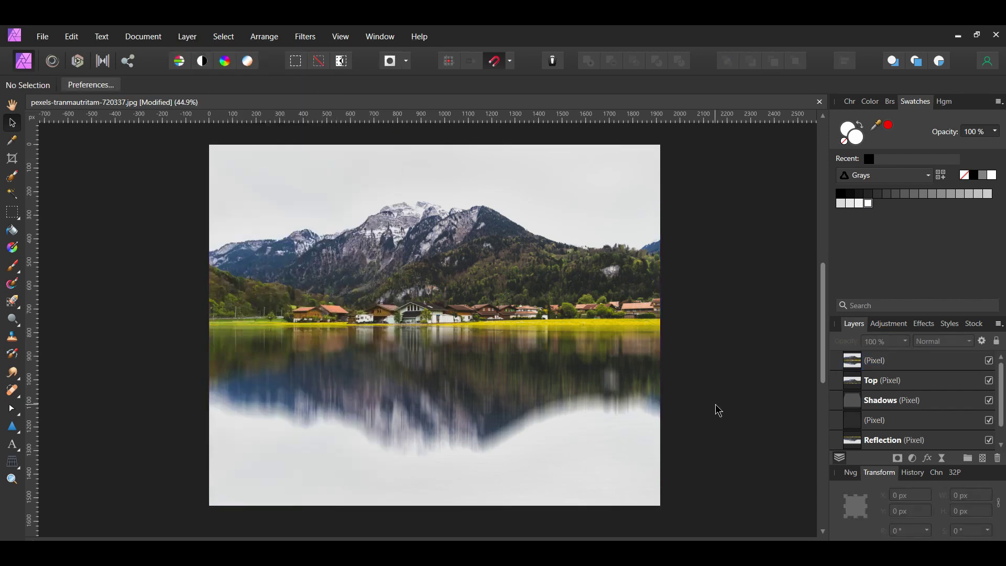
click(891, 380)
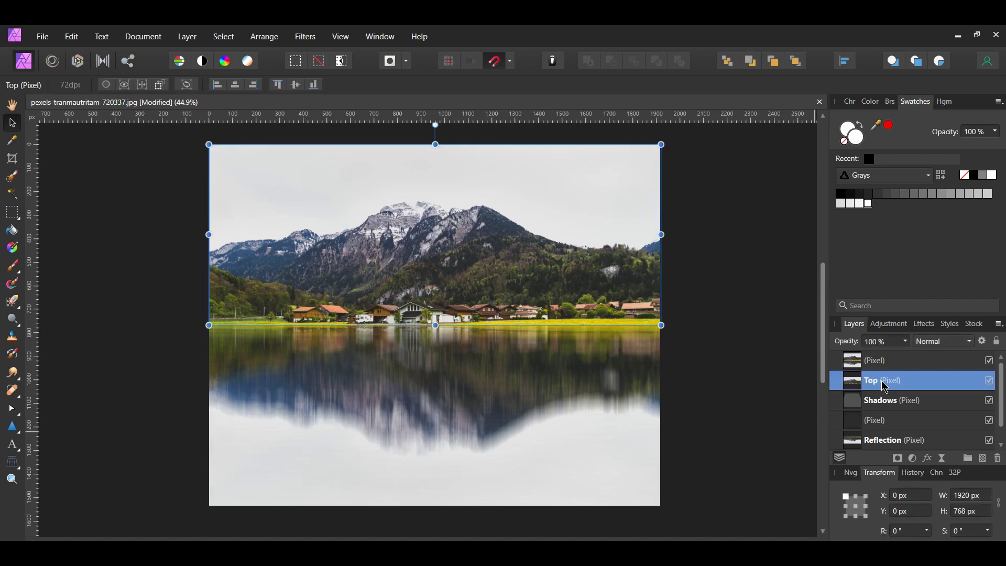
scroll(970, 414, down, 1)
shift+click(986, 422)
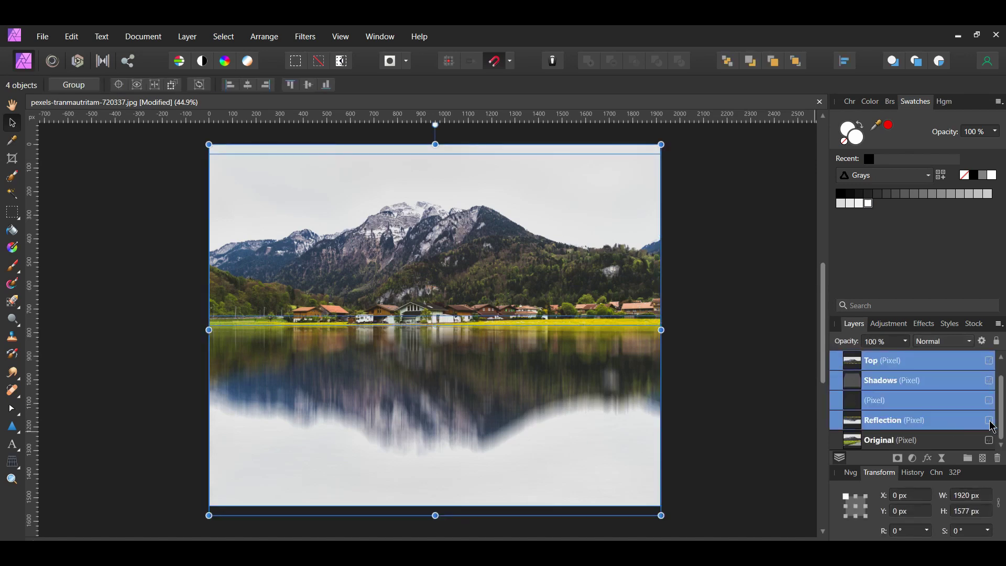
key(ctrl+shift+alt+e)
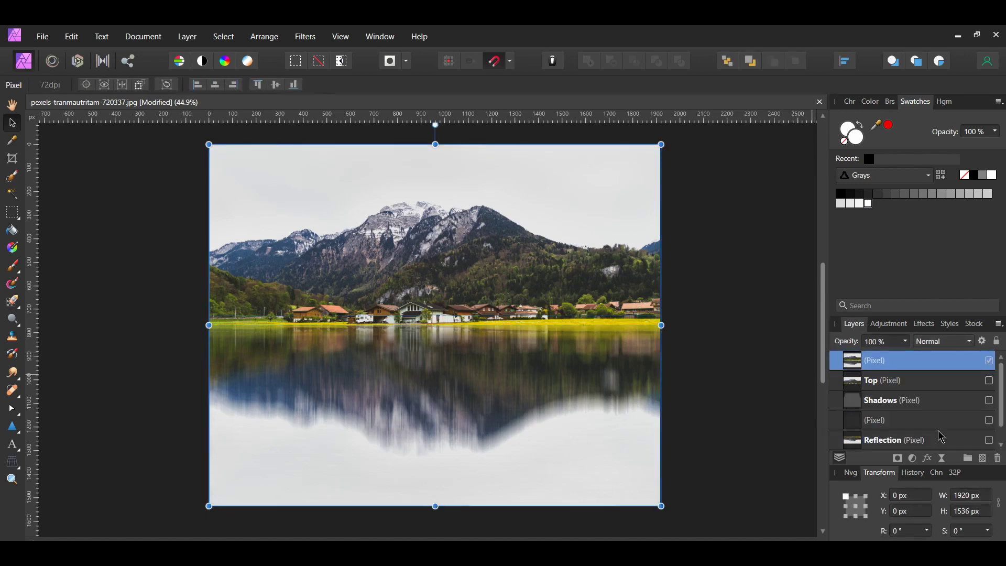
- On a new layer, draw a reversed linear gradient from the image bottom to the horizon
click(983, 458)
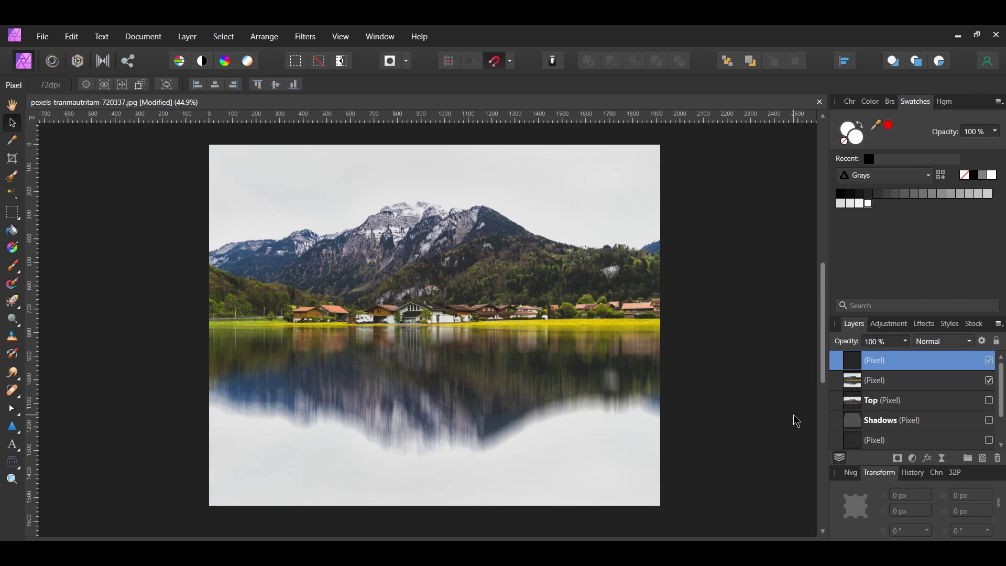
key(g)
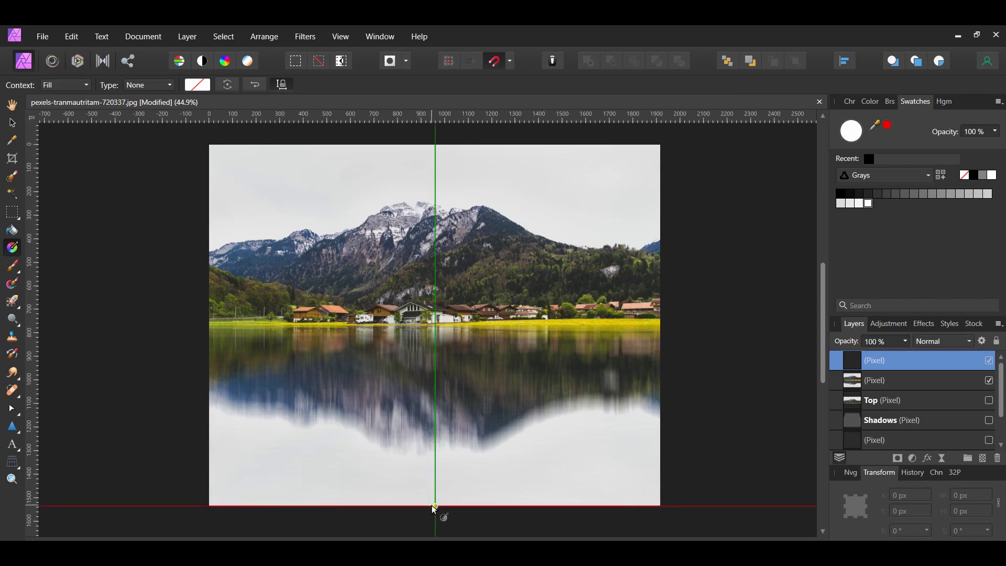
mouse_move(437, 509)
mouse_down()
mouse_move(433, 459)
mouse_move(449, 443)
mouse_move(450, 333)
mouse_up()
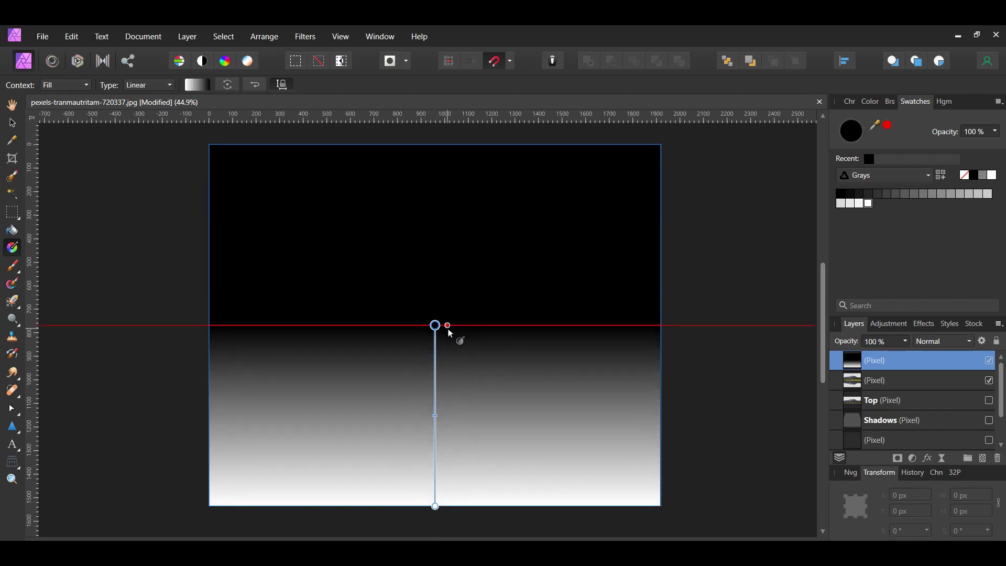
click(257, 86)
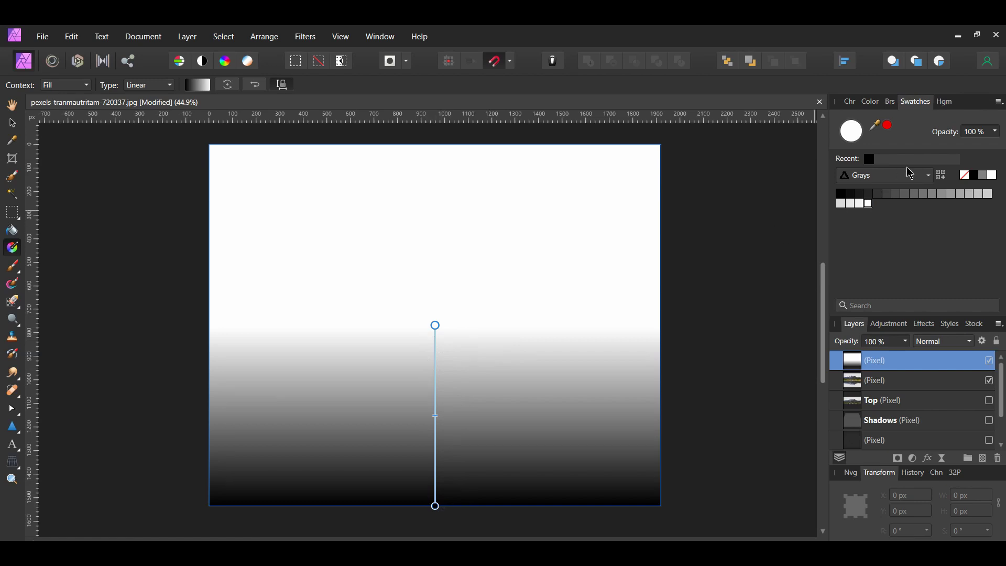
- Set the gradient's white end to 0% opacity and the layer opacity to 35%
click(978, 131)
text(0)
key(Return)
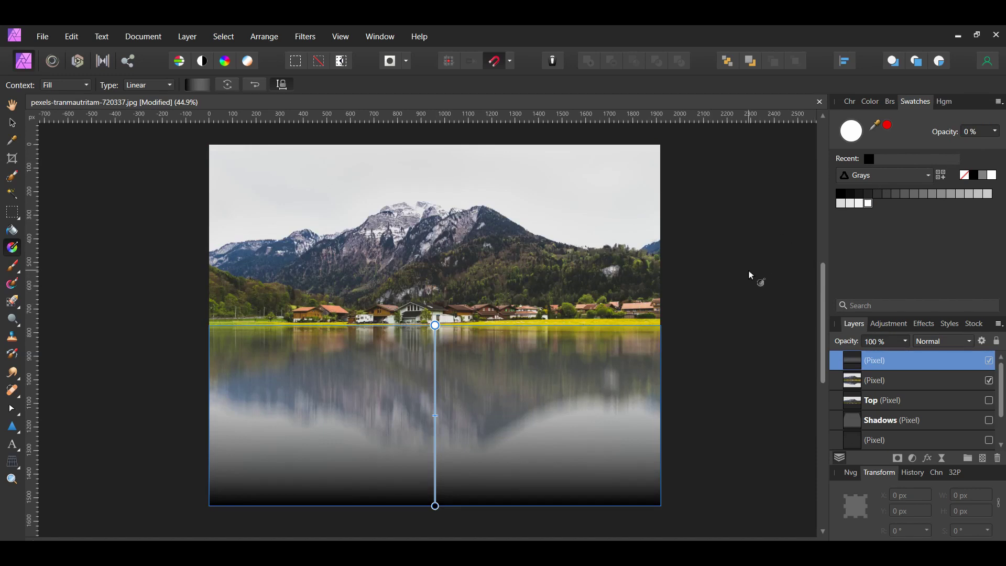
click(883, 342)
text(35)
key(Return)
key(v)
key(ctrl+d)
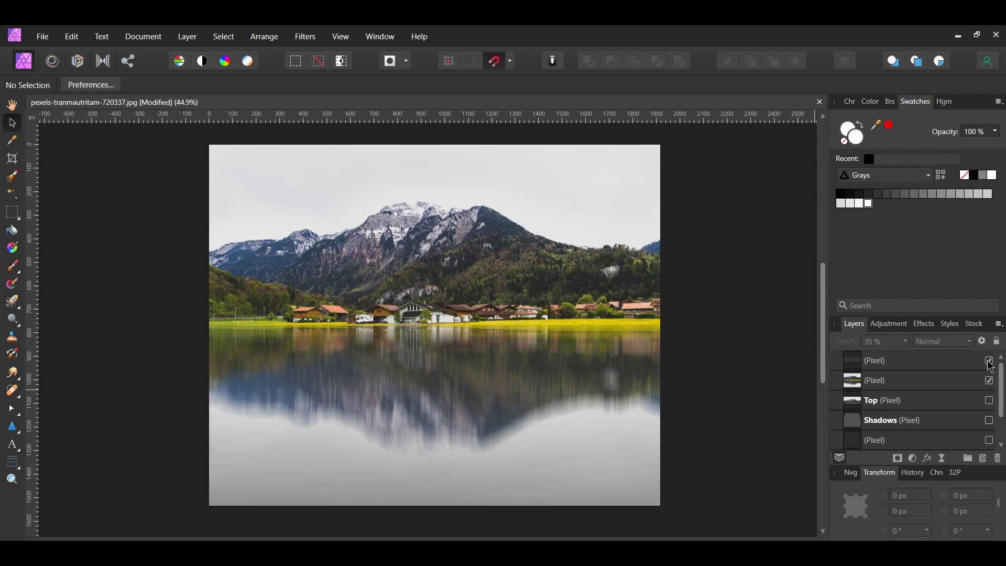
- Hide the gradient layer to compare the reflection, then make it visible again
click(990, 361)
click(990, 361)
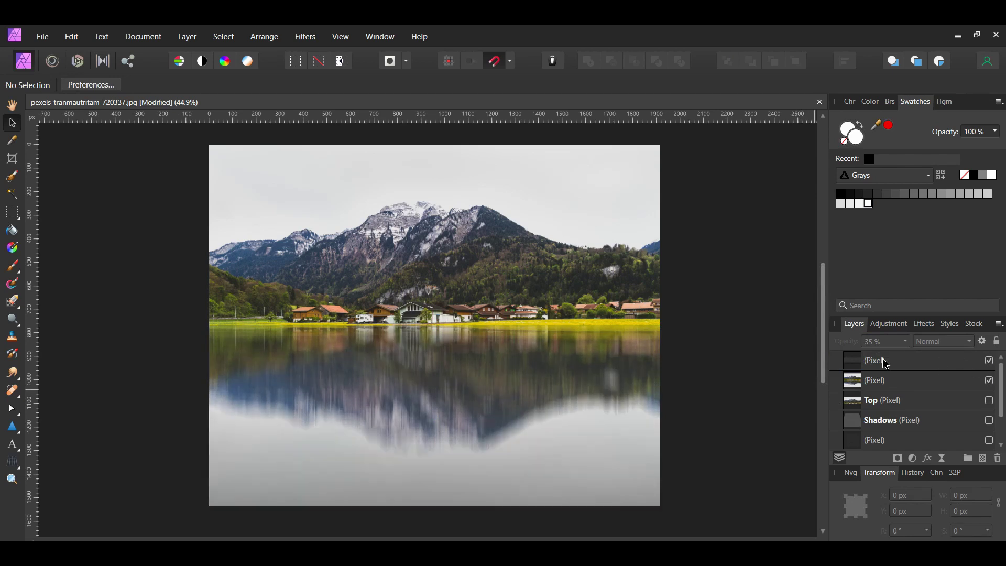